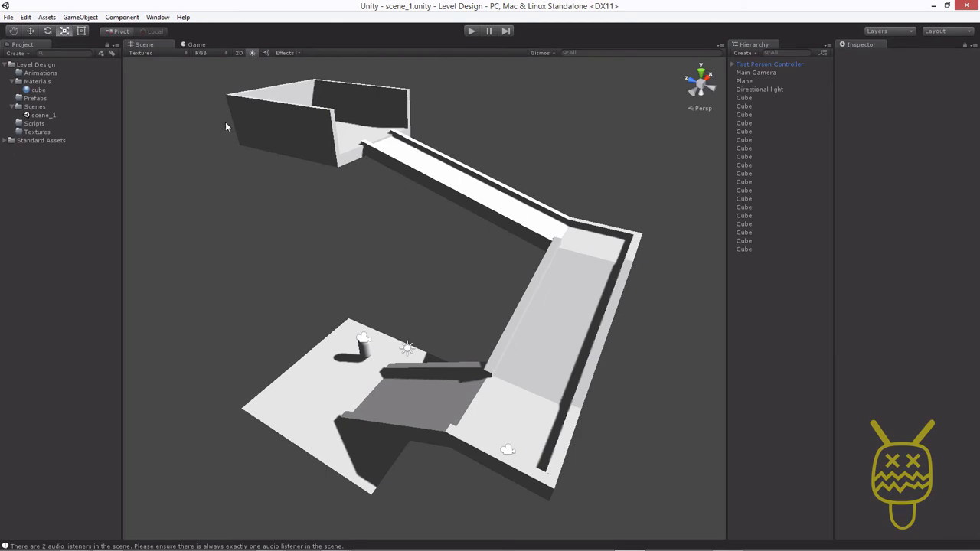
{"action": "left_click", "coordinate": [47, 17]}
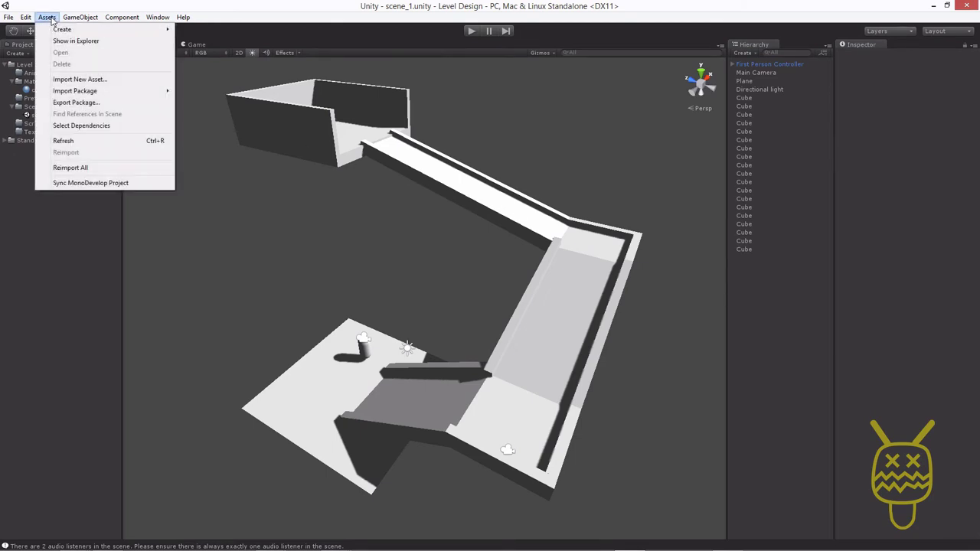
{"action": "left_click", "coordinate": [80, 80]}
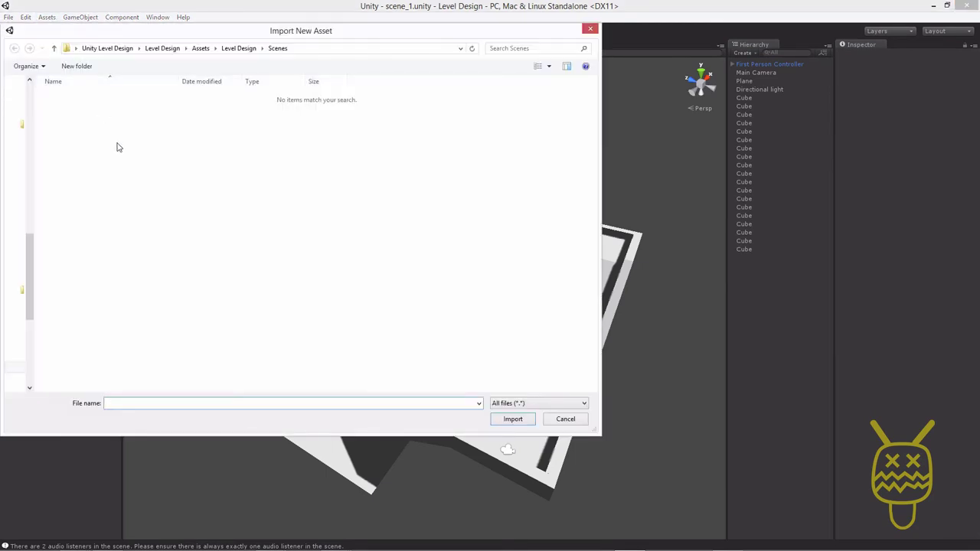
{"action": "left_click", "coordinate": [564, 419]}
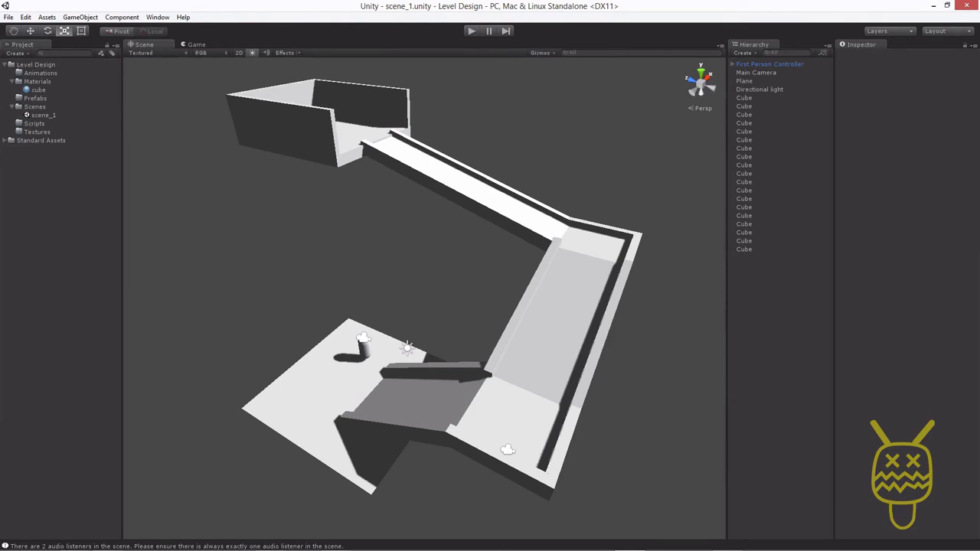
Step: Switch to File Explorer and import all the TGA files from the Unity Level Design Textures folder into the project's Textures folder
{"action": "key", "text": "alt+Tab"}
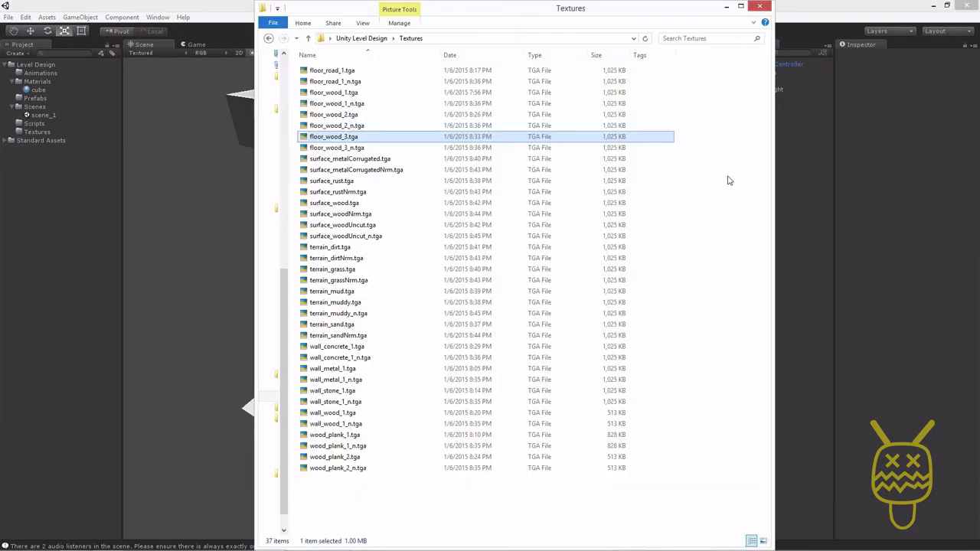
{"action": "left_click_drag", "start_coordinate": [391, 494], "coordinate": [329, 65]}
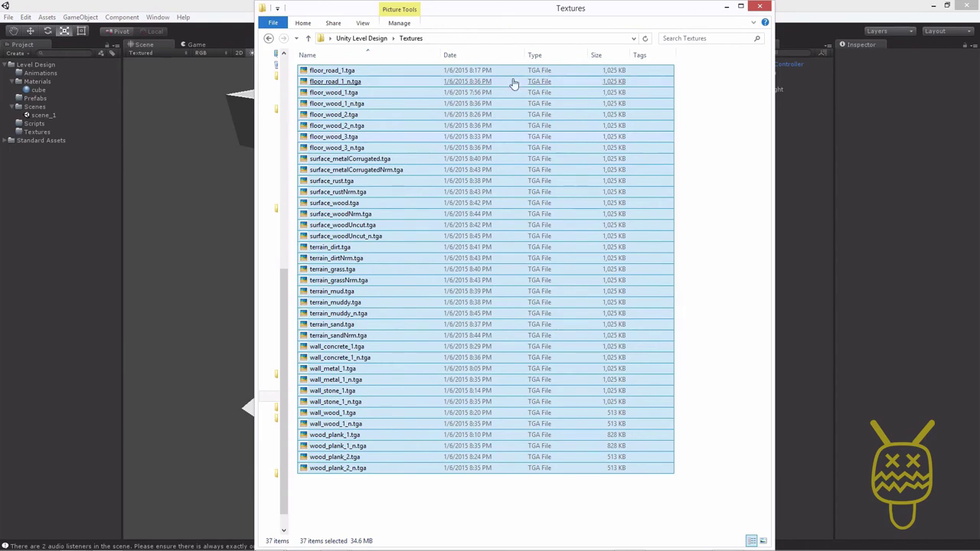
{"action": "left_click", "coordinate": [357, 39]}
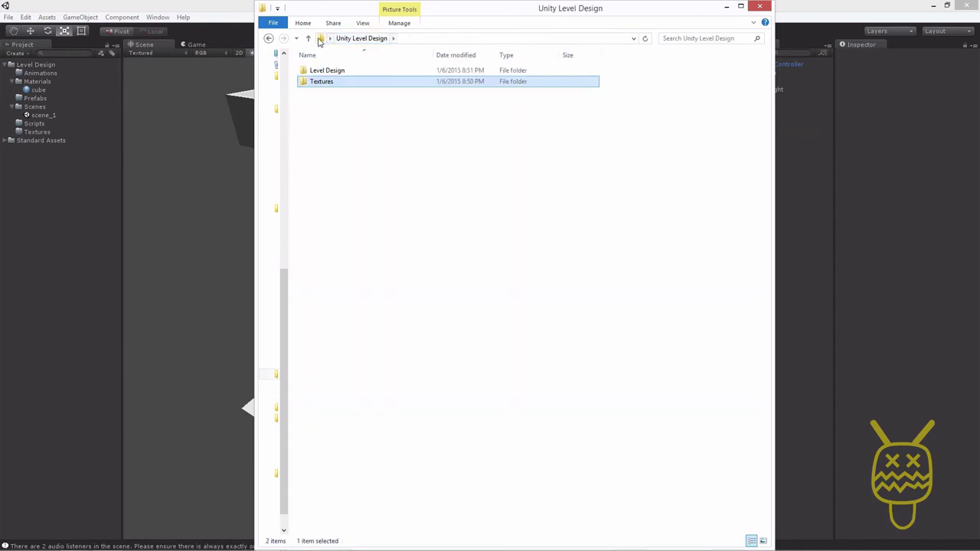
{"action": "double_click", "coordinate": [331, 83]}
{"action": "left_click_drag", "start_coordinate": [413, 498], "coordinate": [326, 68]}
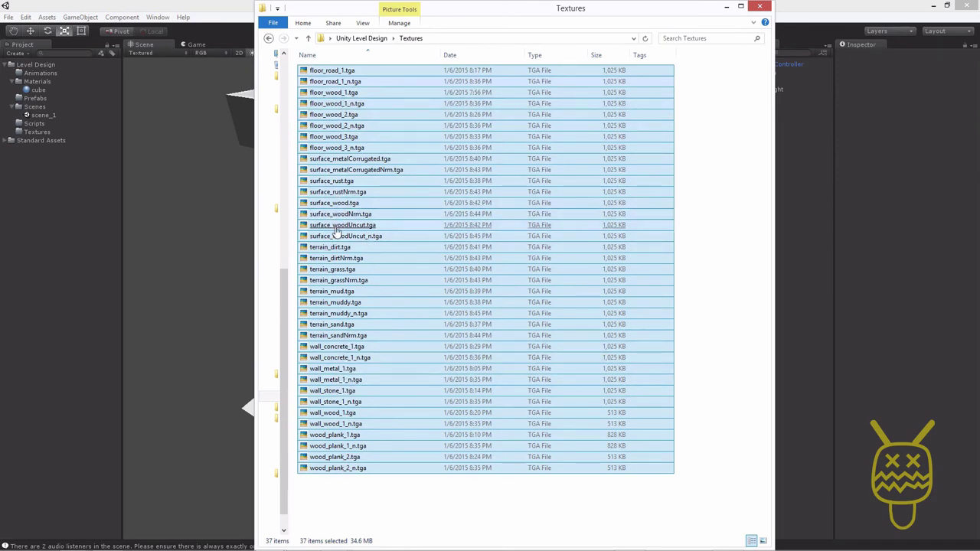
{"action": "left_click_drag", "start_coordinate": [336, 193], "coordinate": [29, 135]}
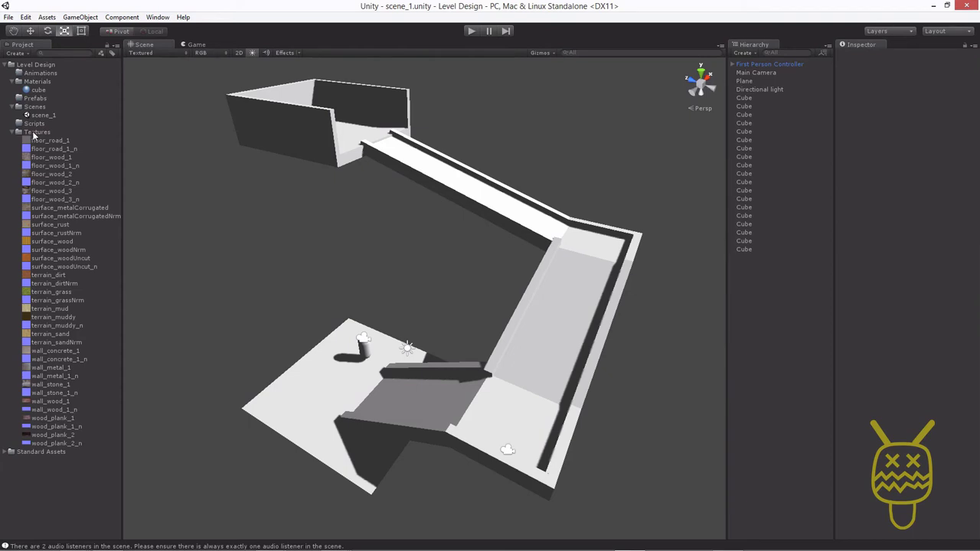
Step: Select all imported textures from floor_road_1 through wood_plank_2_n and set their max size to 4096
{"action": "left_click", "coordinate": [48, 141]}
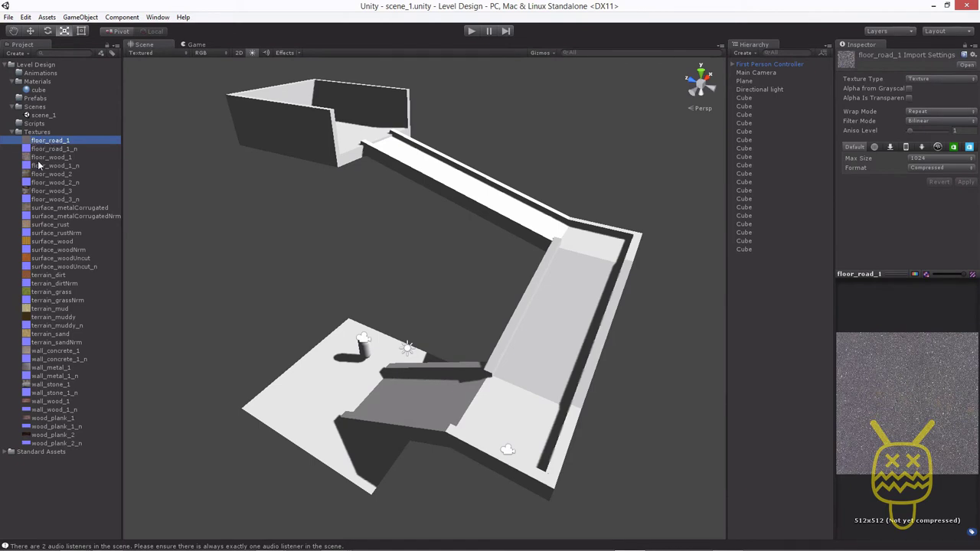
{"action": "left_click", "coordinate": [46, 444], "text": "shift"}
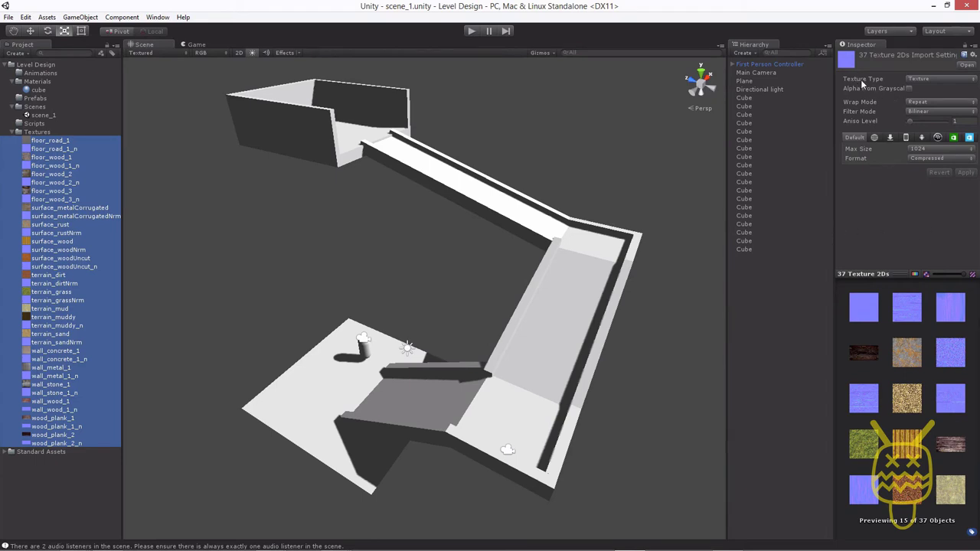
{"action": "left_click", "coordinate": [894, 79]}
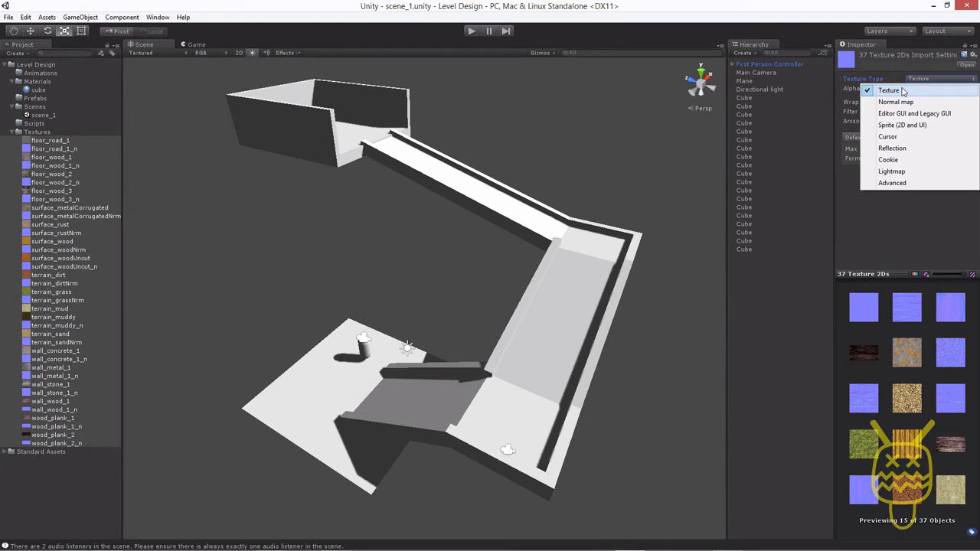
{"action": "left_click", "coordinate": [851, 82]}
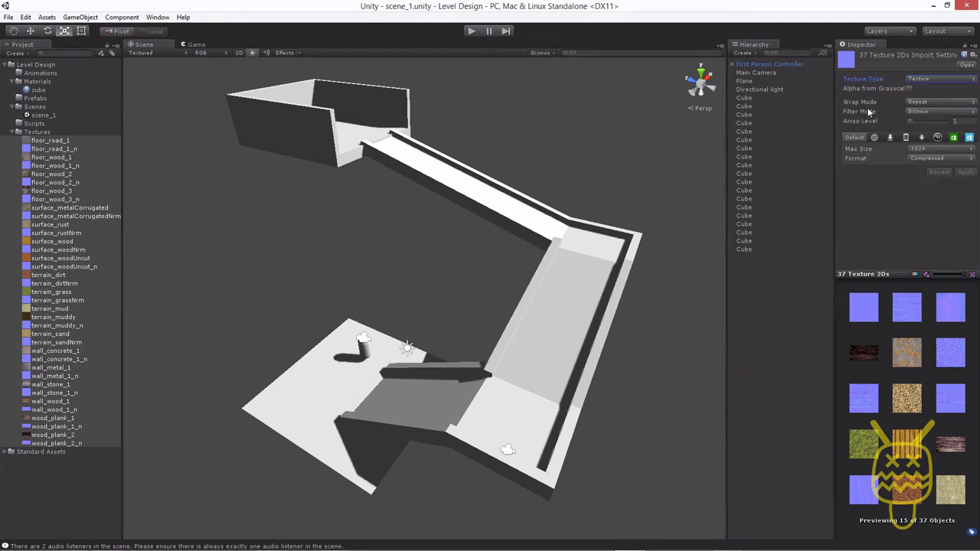
{"action": "left_click", "coordinate": [851, 105]}
{"action": "left_click", "coordinate": [925, 148]}
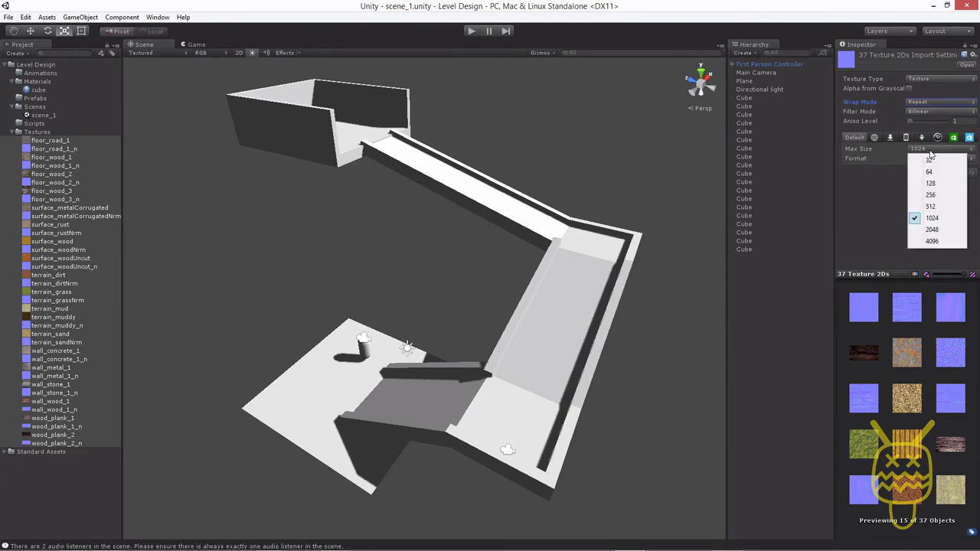
{"action": "left_click", "coordinate": [931, 241]}
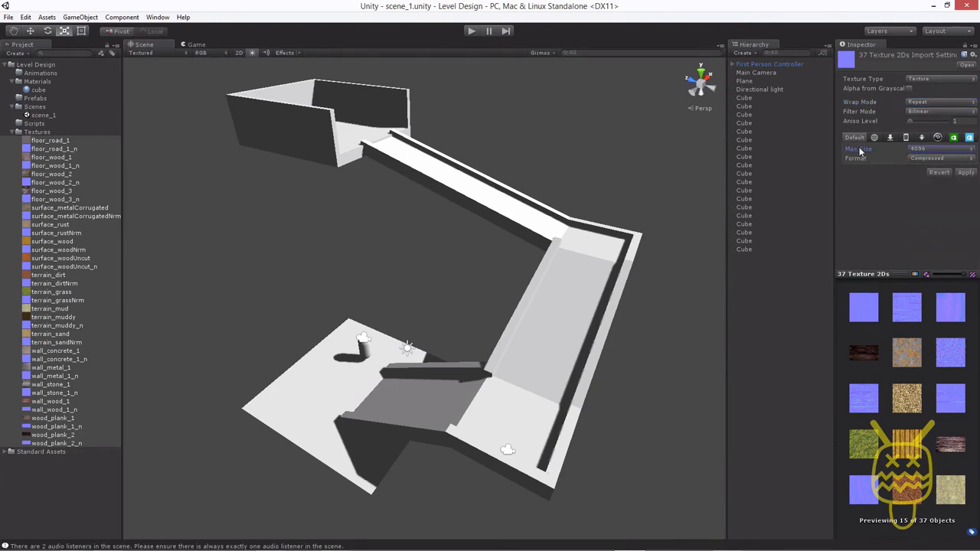
Step: Set the selected textures' format to Truecolor and filter mode to Trilinear, and apply the import settings
{"action": "left_click", "coordinate": [931, 158]}
{"action": "left_click", "coordinate": [926, 194]}
{"action": "left_click", "coordinate": [919, 113]}
{"action": "left_click", "coordinate": [933, 146]}
{"action": "left_click", "coordinate": [964, 173]}
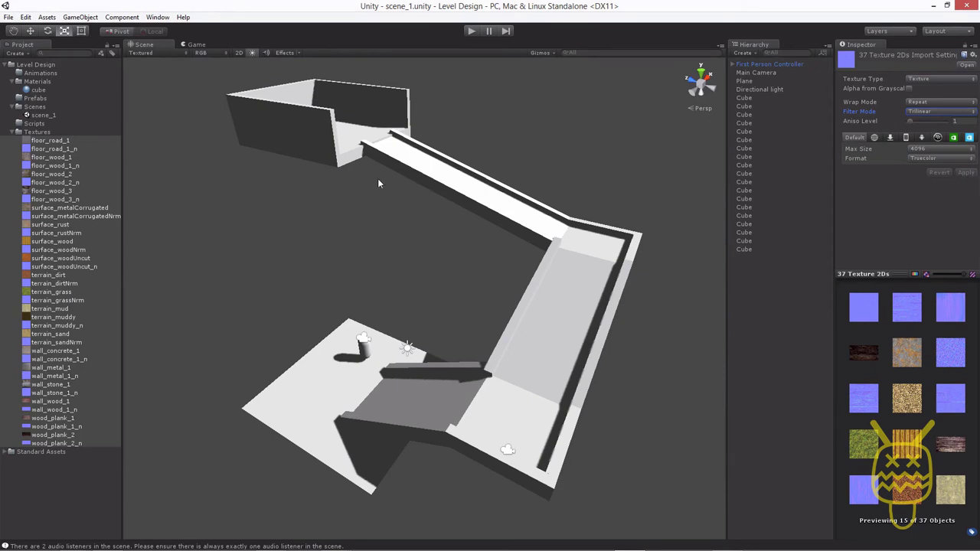
Step: Set the texture type of every texture ending in _n or Nrm to Normal map, disable Create from Grayscale, and apply the settings
{"action": "left_click", "coordinate": [58, 158]}
{"action": "left_click", "coordinate": [52, 148]}
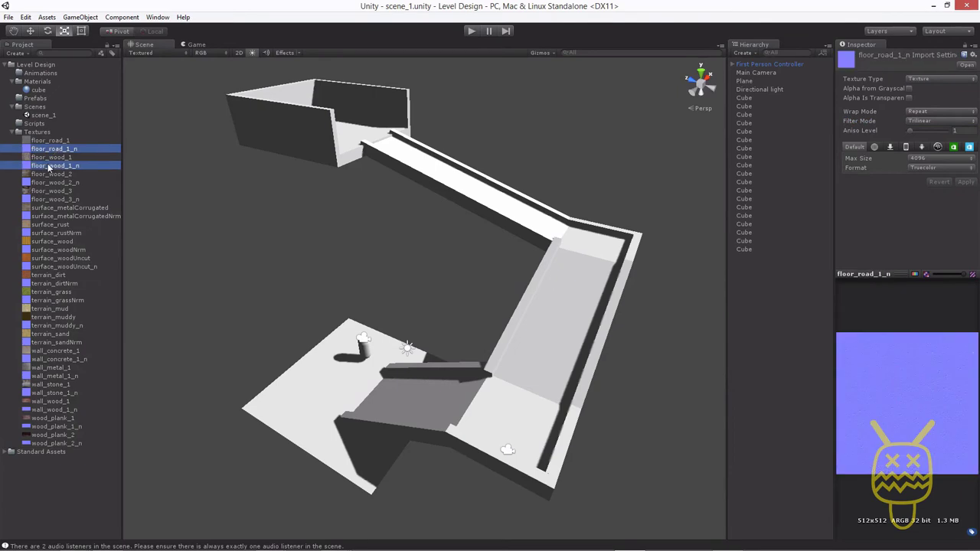
{"action": "left_click", "coordinate": [48, 165], "text": "ctrl"}
{"action": "left_click", "coordinate": [41, 182], "text": "ctrl"}
{"action": "left_click", "coordinate": [42, 199], "text": "ctrl"}
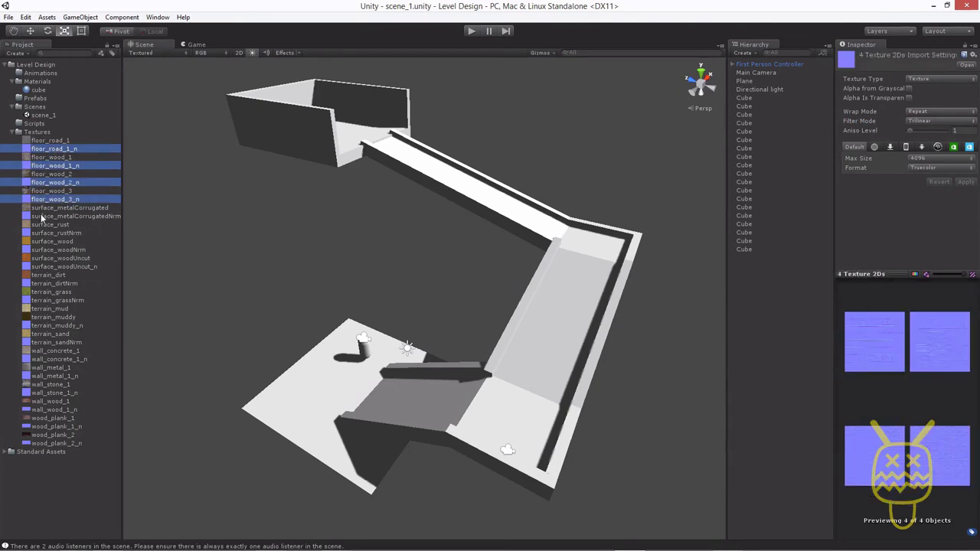
{"action": "left_click", "coordinate": [42, 216], "text": "ctrl"}
{"action": "left_click", "coordinate": [42, 232], "text": "ctrl"}
{"action": "left_click", "coordinate": [42, 250], "text": "ctrl"}
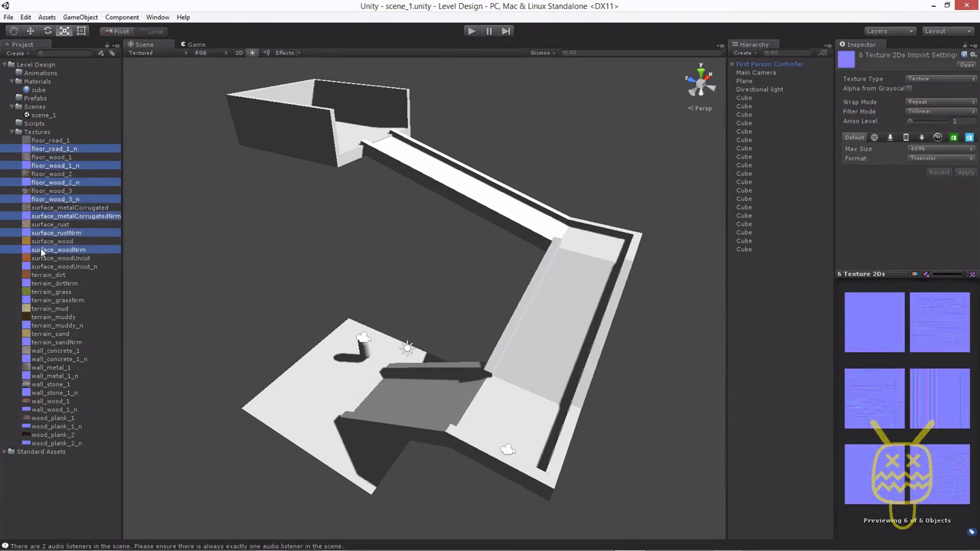
{"action": "left_click", "coordinate": [43, 267], "text": "ctrl"}
{"action": "left_click", "coordinate": [45, 284], "text": "ctrl"}
{"action": "left_click", "coordinate": [46, 301], "text": "ctrl"}
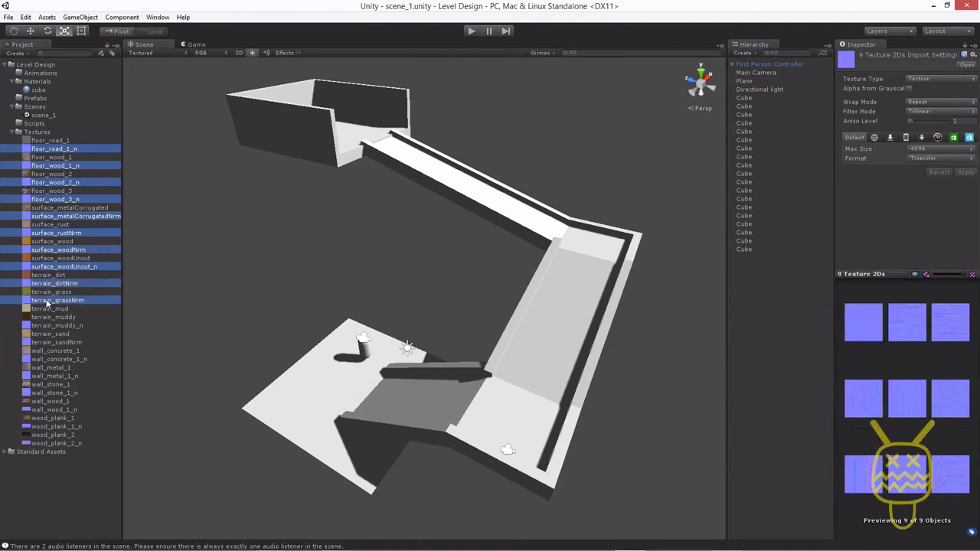
{"action": "left_click", "coordinate": [48, 326], "text": "ctrl"}
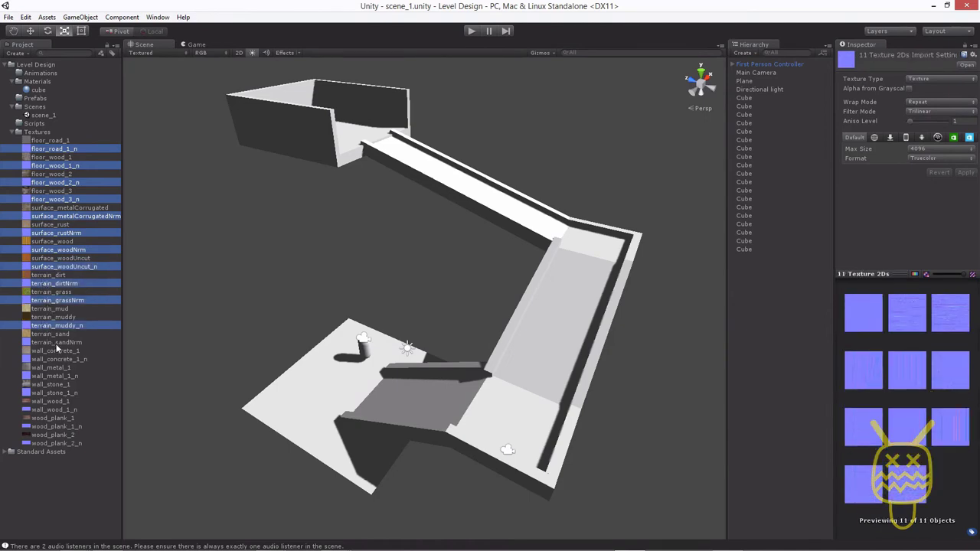
{"action": "left_click", "coordinate": [42, 343], "text": "ctrl"}
{"action": "left_click", "coordinate": [43, 359], "text": "ctrl"}
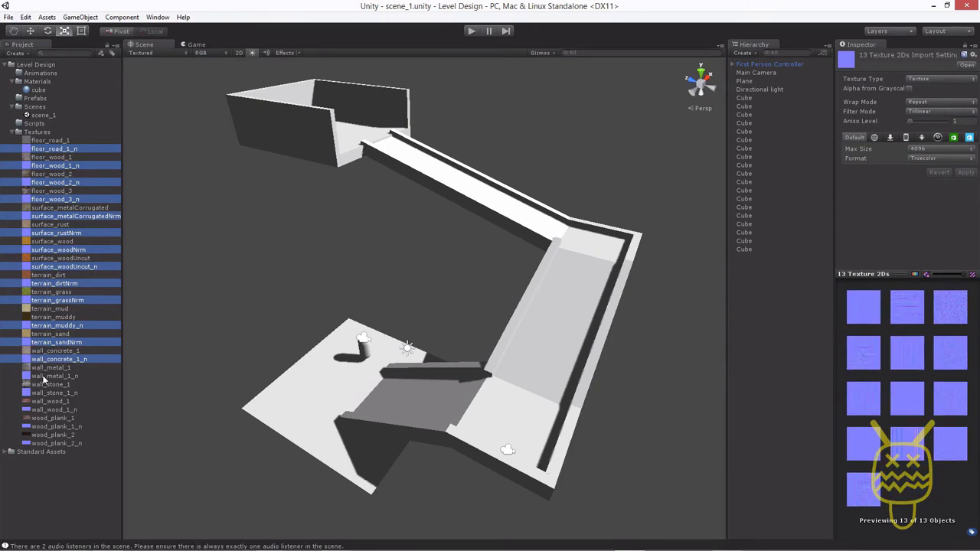
{"action": "left_click", "coordinate": [46, 376], "text": "ctrl"}
{"action": "left_click", "coordinate": [44, 393], "text": "ctrl"}
{"action": "left_click", "coordinate": [46, 410], "text": "ctrl"}
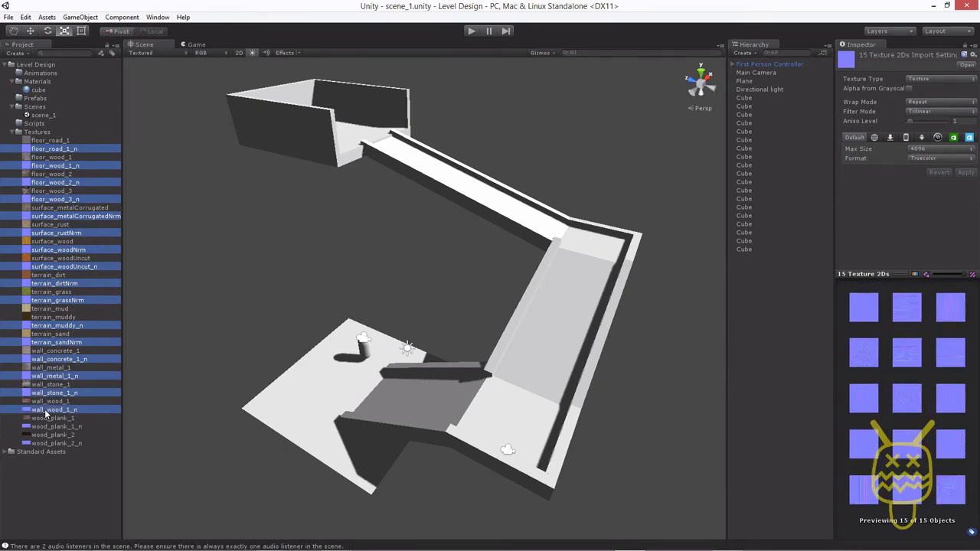
{"action": "left_click", "coordinate": [48, 427], "text": "ctrl"}
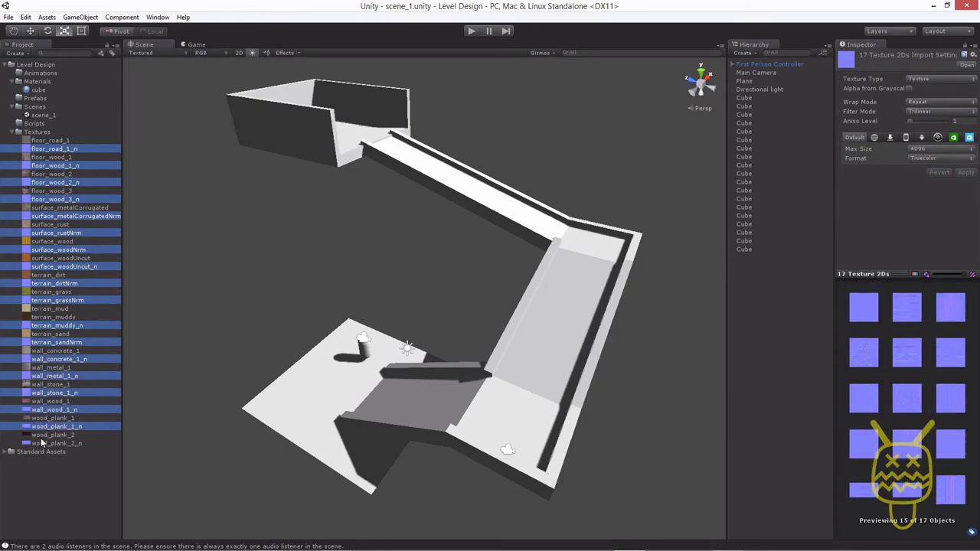
{"action": "left_click", "coordinate": [44, 443], "text": "ctrl"}
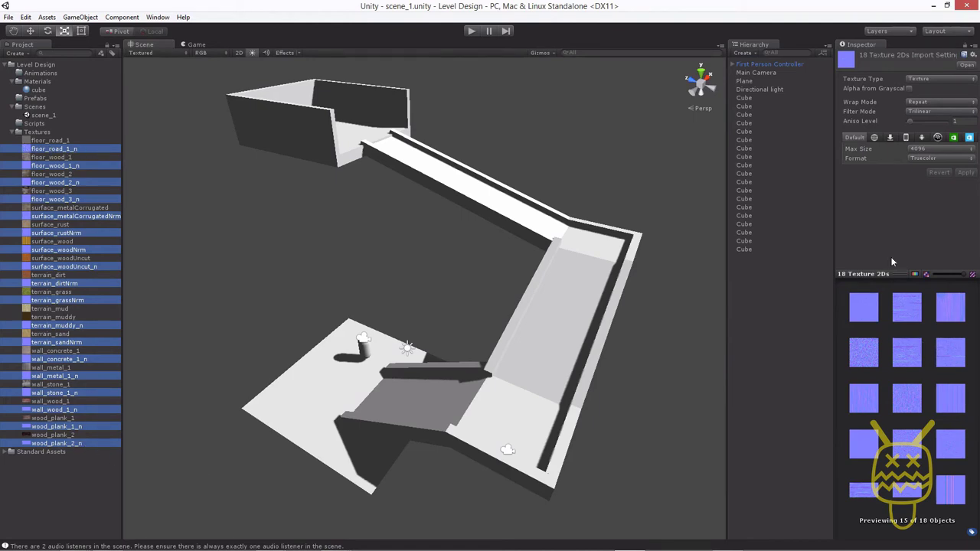
{"action": "left_click", "coordinate": [919, 80]}
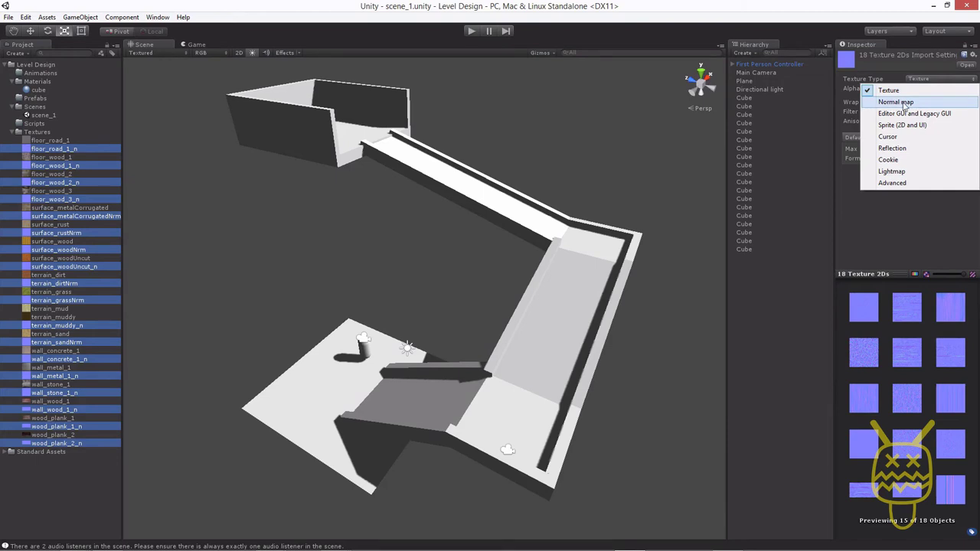
{"action": "left_click", "coordinate": [904, 104]}
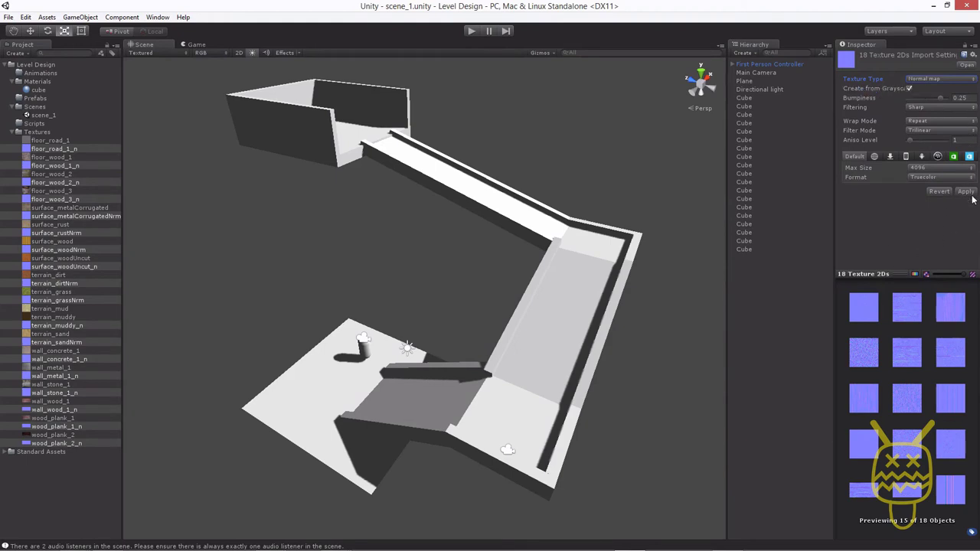
{"action": "left_click", "coordinate": [908, 89]}
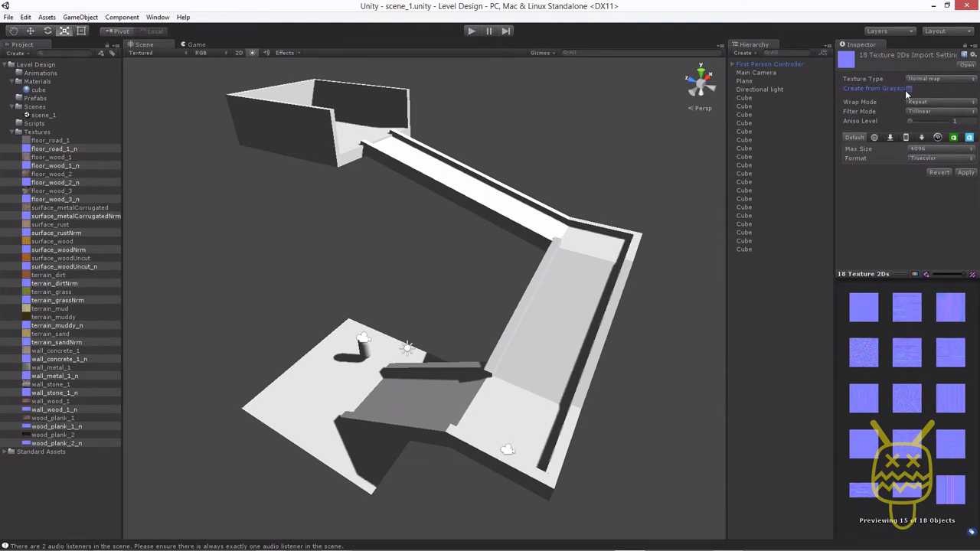
{"action": "left_click", "coordinate": [966, 173]}
Step: Compare the previews and import settings of floor_road_1 and its normal map floor_road_1_n
{"action": "left_click", "coordinate": [50, 141]}
{"action": "left_click", "coordinate": [49, 150]}
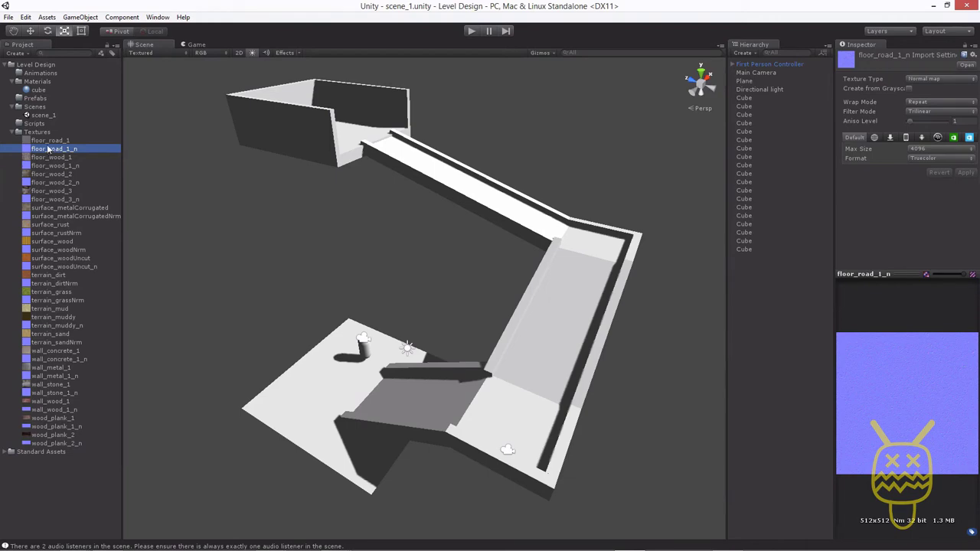
{"action": "left_click", "coordinate": [50, 141]}
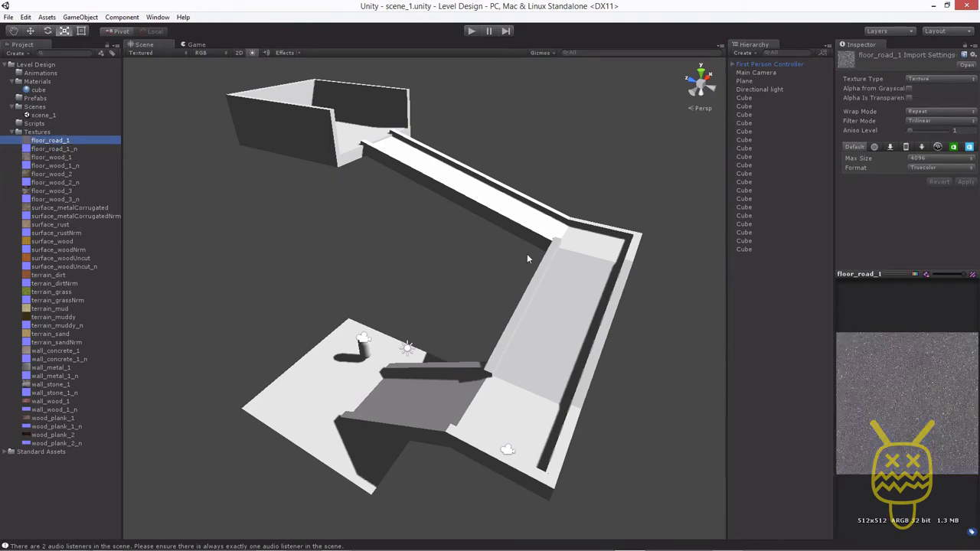
Step: Apply the floor_wood_2 texture to the cube forming the floor of the lowest ramp, next to the ground plane
{"action": "left_click_drag", "start_coordinate": [383, 265], "coordinate": [553, 399], "text": "alt"}
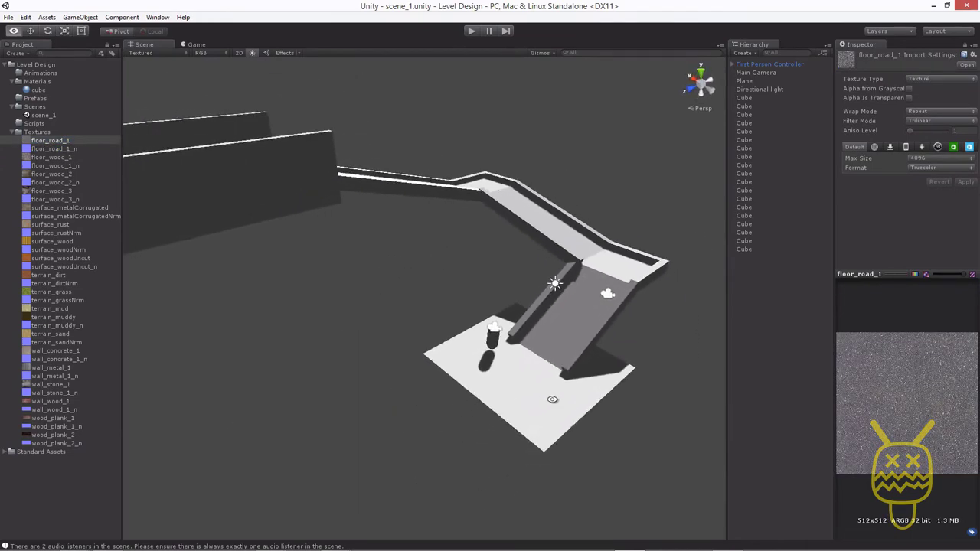
{"action": "scroll", "coordinate": [552, 399], "scroll_direction": "up", "scroll_amount": 10}
{"action": "left_click_drag", "start_coordinate": [454, 286], "coordinate": [495, 323]}
{"action": "mouse_move", "coordinate": [495, 323]}
{"action": "middle_mouse_down"}
{"action": "mouse_move", "coordinate": [481, 324]}
{"action": "mouse_move", "coordinate": [480, 312]}
{"action": "middle_mouse_up"}
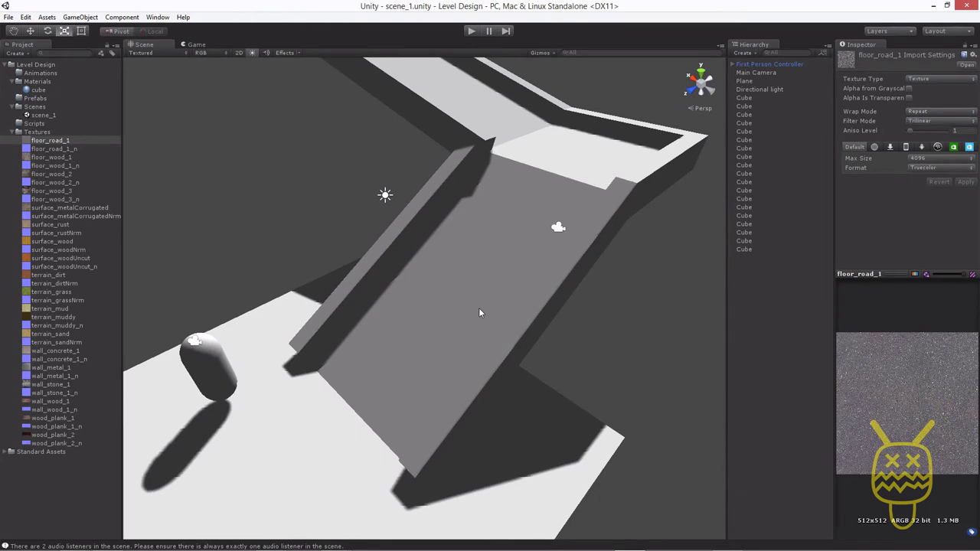
{"action": "left_click", "coordinate": [404, 285]}
{"action": "left_click_drag", "start_coordinate": [456, 297], "coordinate": [334, 380], "text": "alt"}
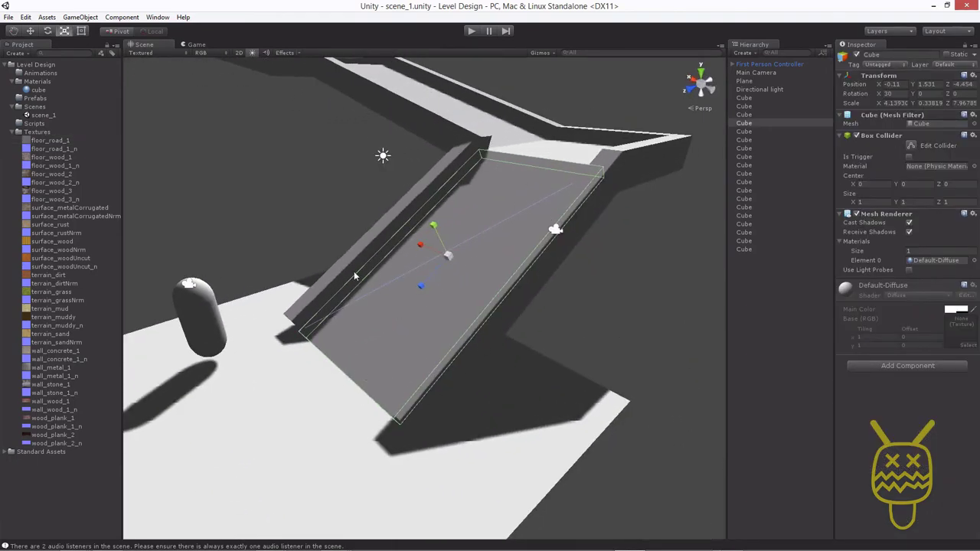
{"action": "left_click", "coordinate": [49, 179]}
{"action": "key", "text": "Up"}
{"action": "key", "text": "Up"}
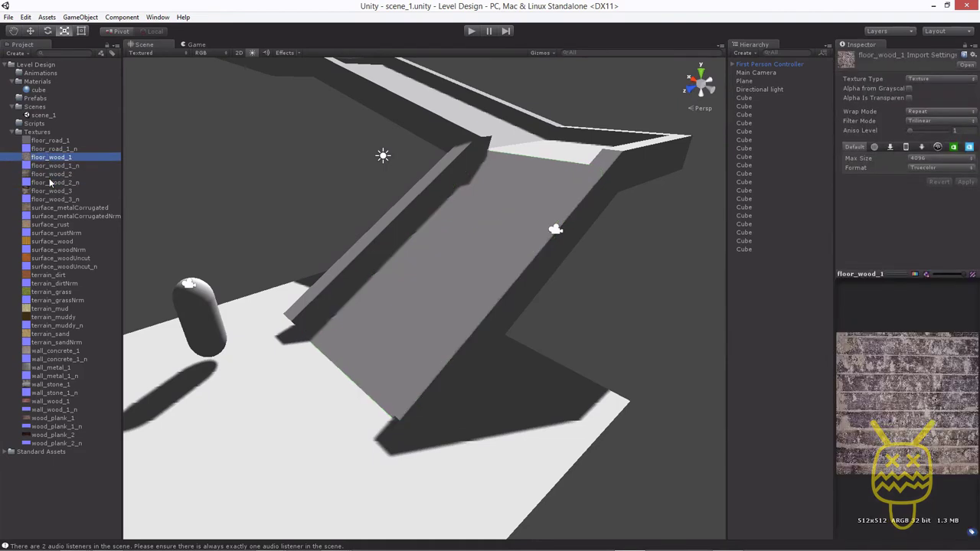
{"action": "key", "text": "Down"}
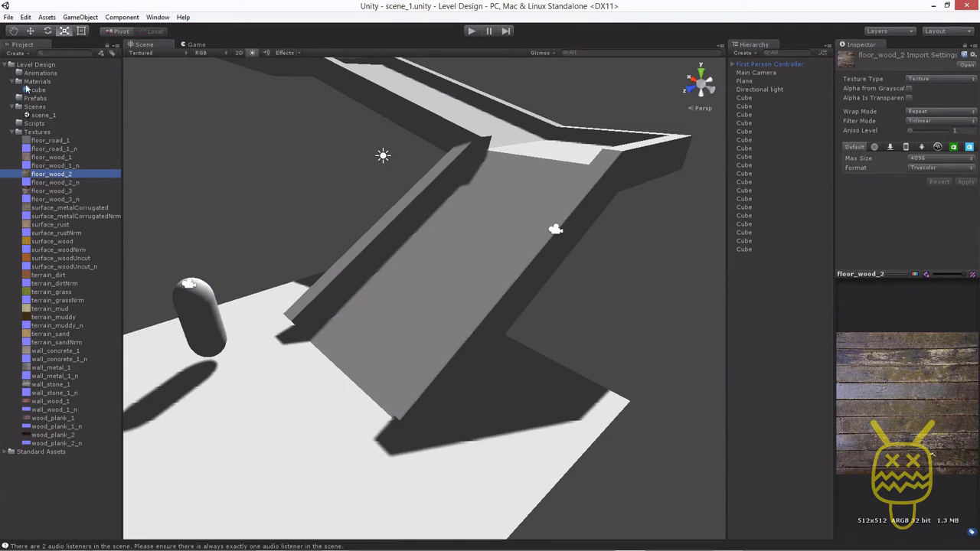
{"action": "left_click_drag", "start_coordinate": [42, 178], "coordinate": [470, 241]}
{"action": "left_click_drag", "start_coordinate": [484, 206], "coordinate": [475, 233]}
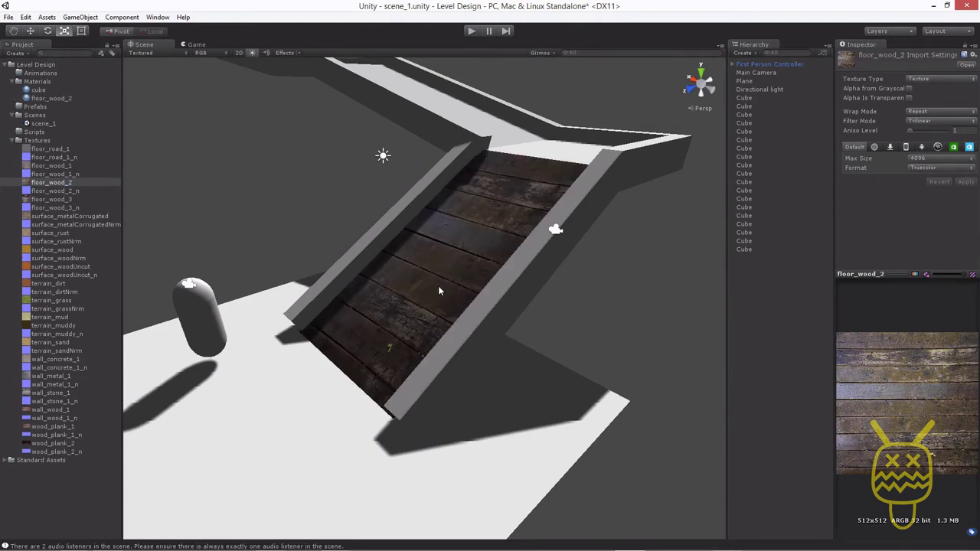
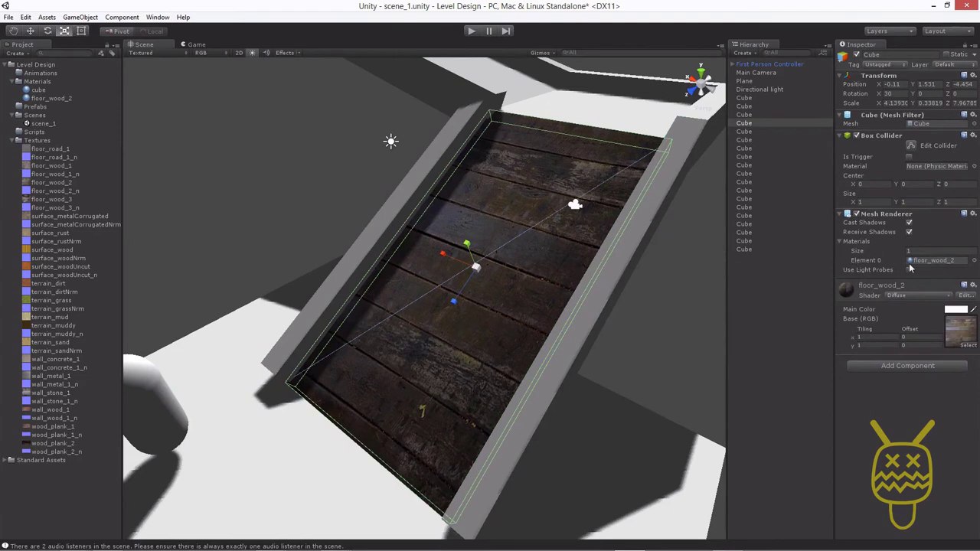
Step: Change the shader of the ramp floor's floor_wood_2 material to Bumped Specular
{"action": "left_click", "coordinate": [923, 261]}
{"action": "left_click", "coordinate": [899, 298]}
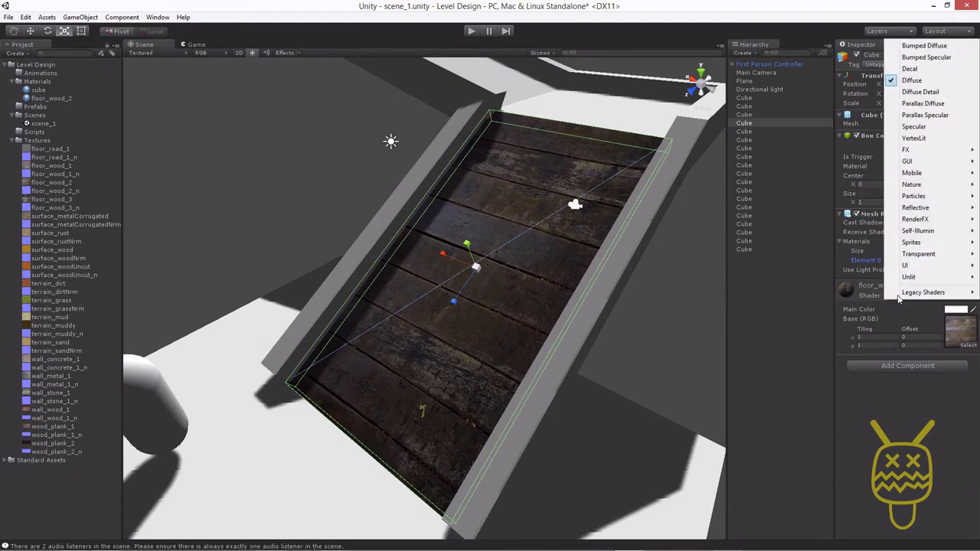
{"action": "left_click", "coordinate": [911, 59]}
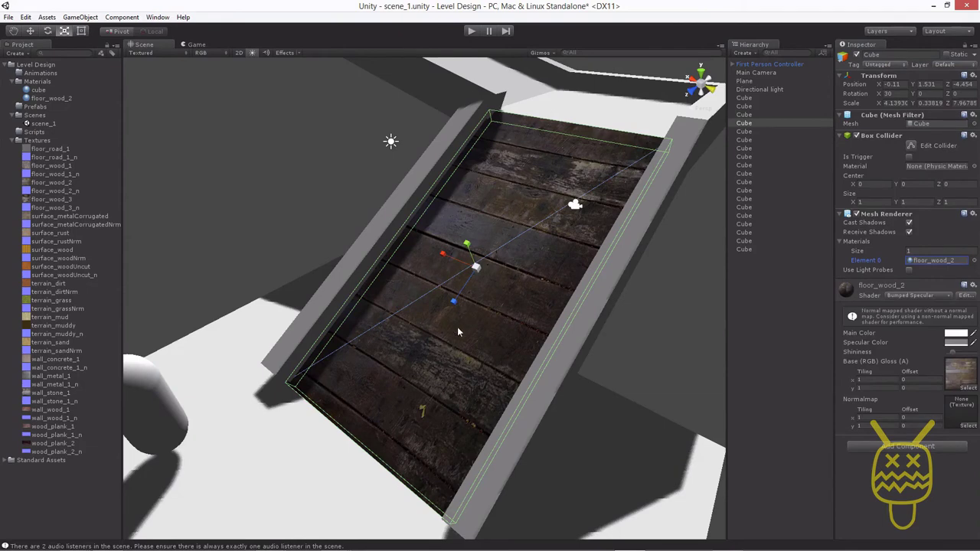
{"action": "left_click_drag", "start_coordinate": [466, 330], "coordinate": [485, 208], "text": "alt"}
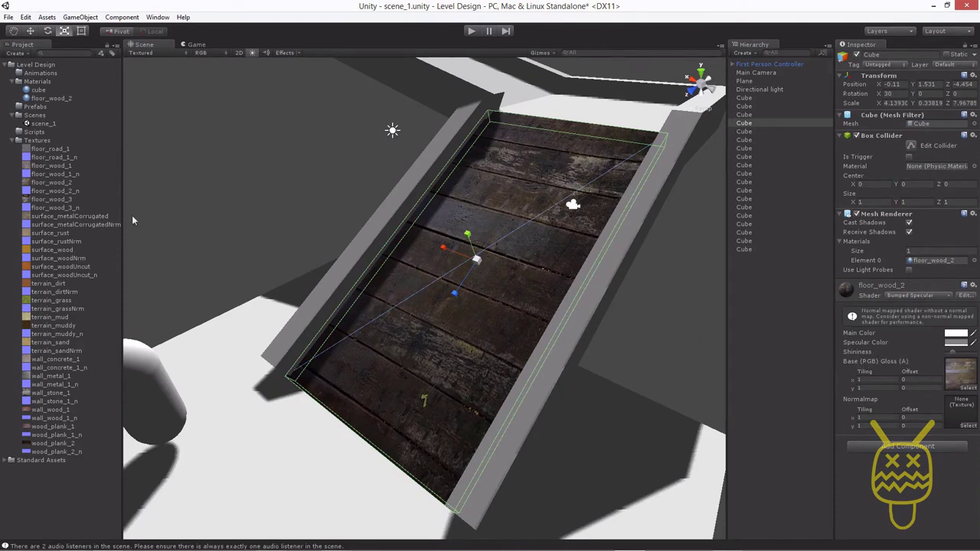
Step: Widen the Inspector and compare the color and alpha channel previews of the floor_wood_2 texture
{"action": "double_click", "coordinate": [956, 375]}
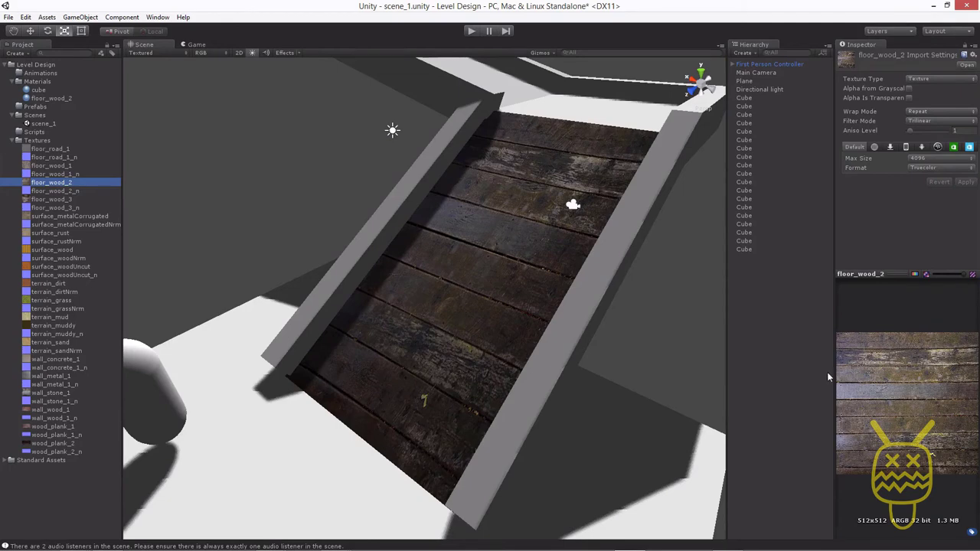
{"action": "left_click_drag", "start_coordinate": [834, 377], "coordinate": [715, 365]}
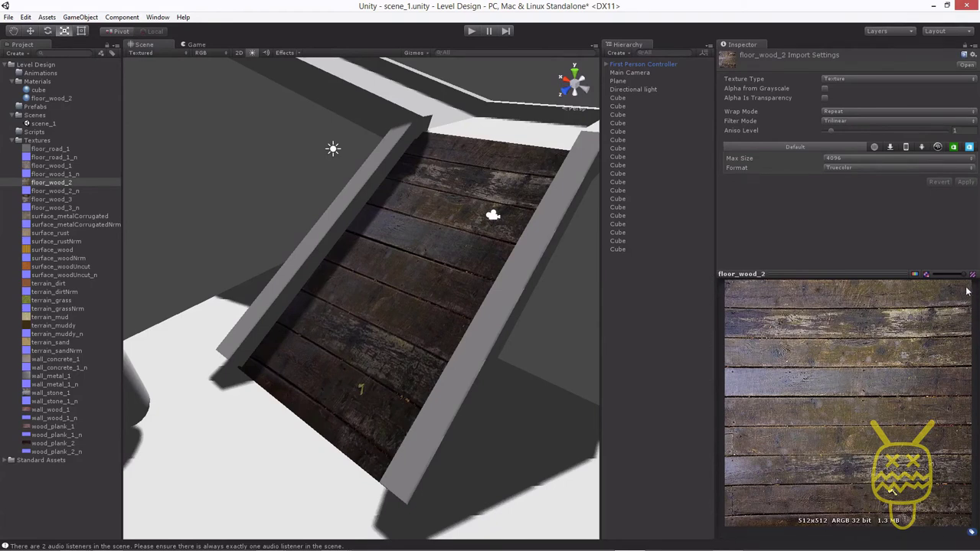
{"action": "left_click", "coordinate": [916, 276]}
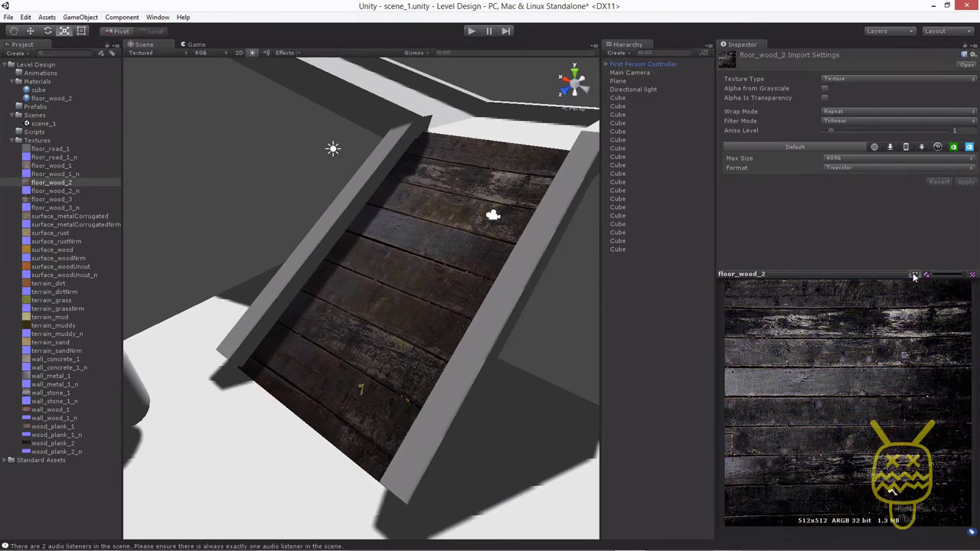
{"action": "left_click", "coordinate": [915, 276]}
{"action": "left_click", "coordinate": [916, 275]}
{"action": "left_click", "coordinate": [916, 276]}
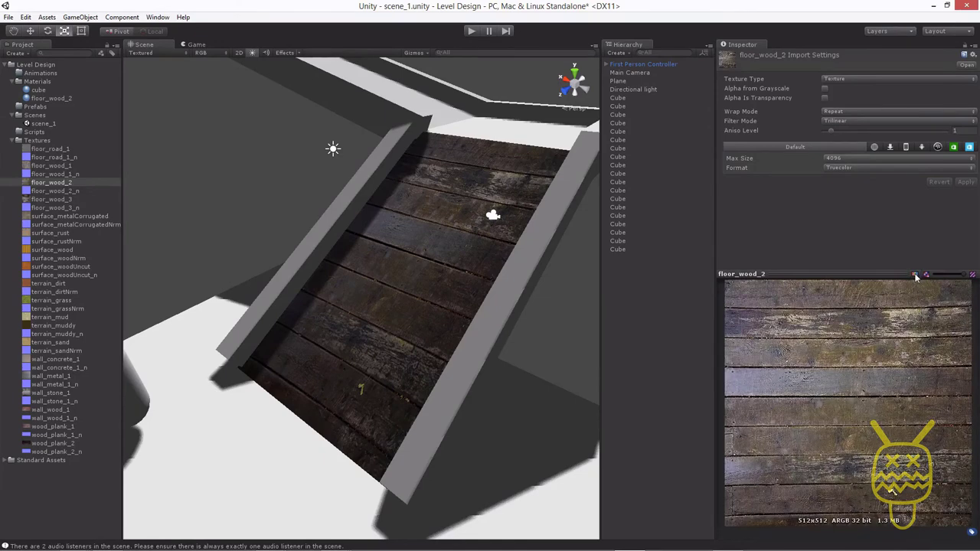
{"action": "left_click", "coordinate": [916, 275]}
{"action": "left_click", "coordinate": [914, 276]}
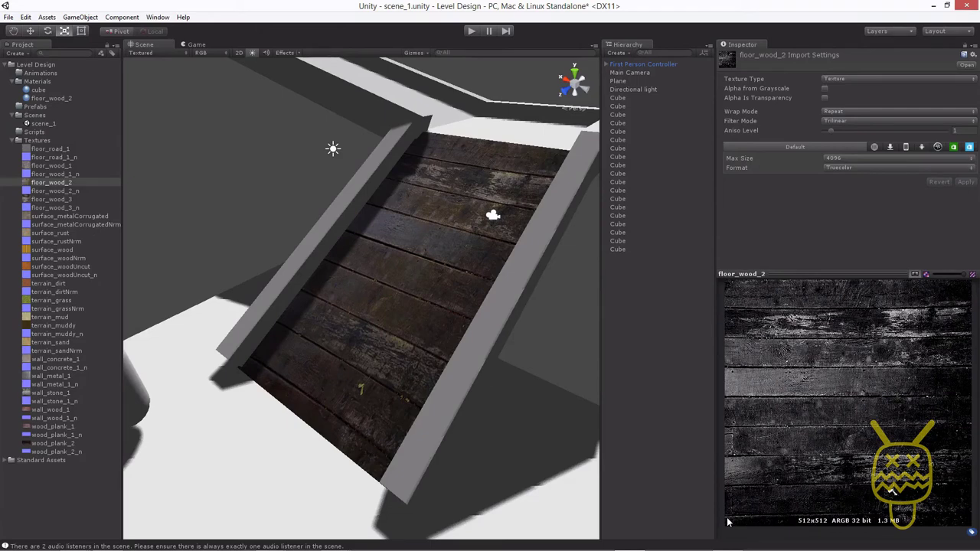
{"action": "left_click", "coordinate": [916, 275]}
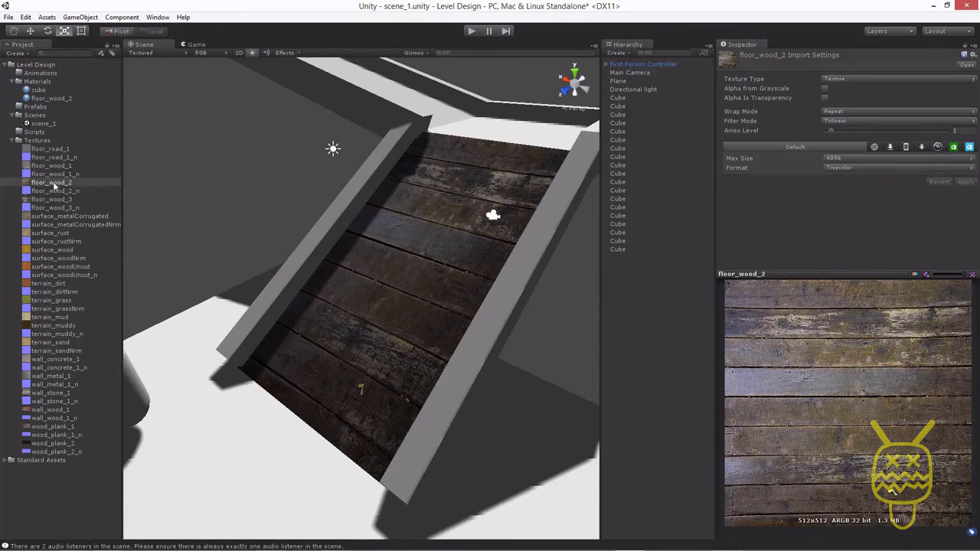
{"action": "left_click", "coordinate": [737, 90]}
{"action": "left_click", "coordinate": [915, 275]}
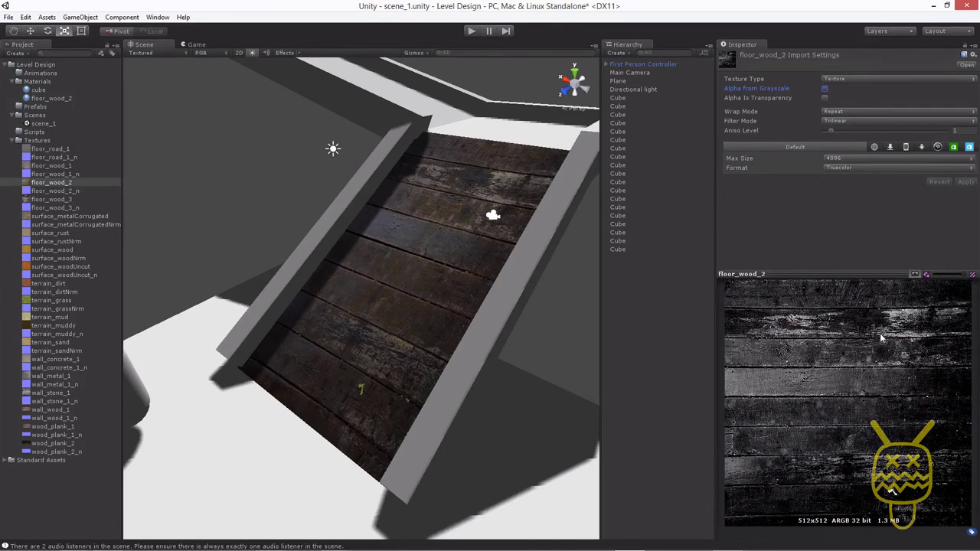
{"action": "left_click", "coordinate": [915, 275]}
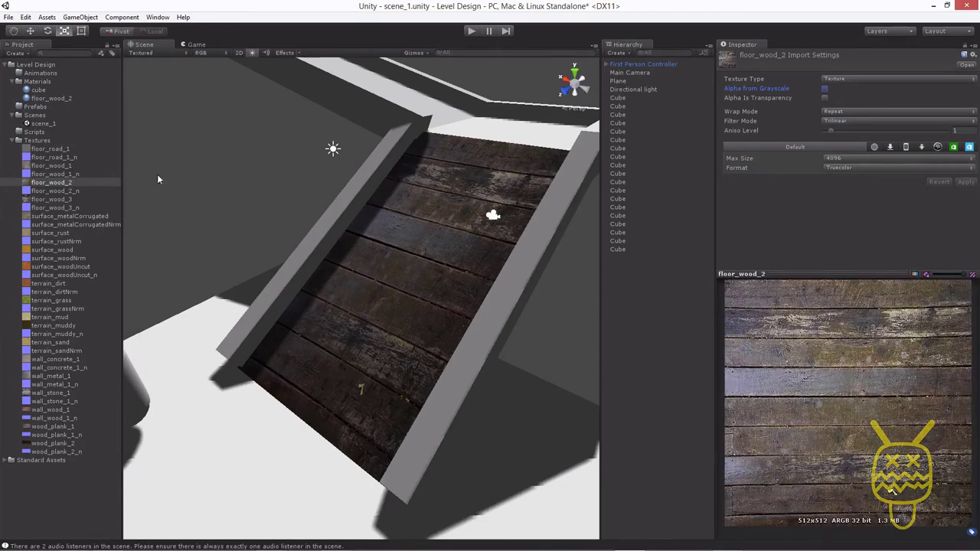
Step: Select the floor_wood_2 material and try out a tint in its Main Color, ending on pure white
{"action": "left_click", "coordinate": [69, 100]}
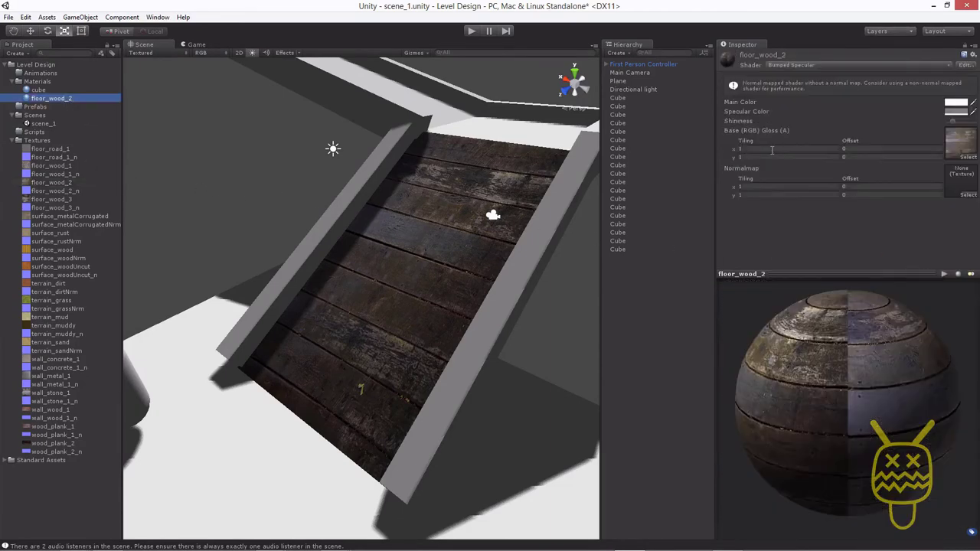
{"action": "left_click_drag", "start_coordinate": [893, 371], "coordinate": [778, 403]}
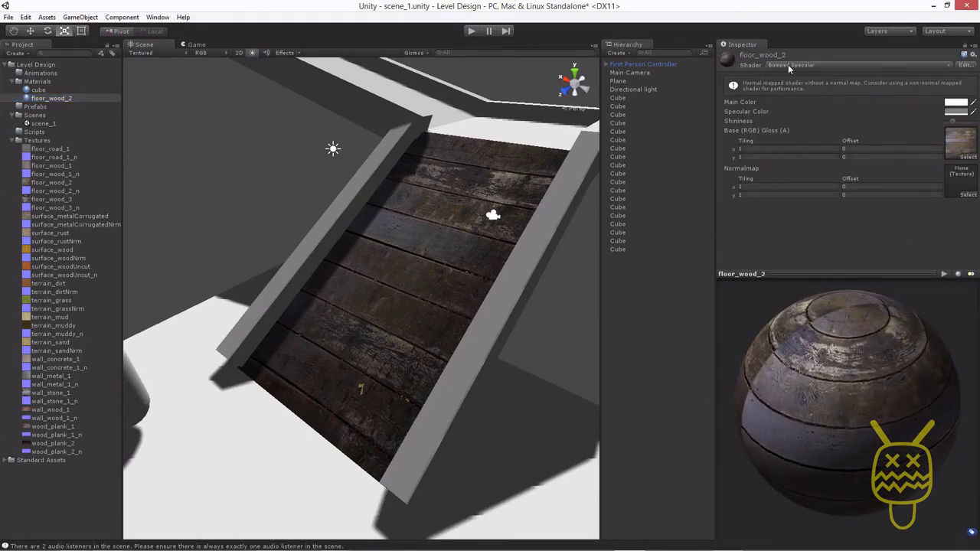
{"action": "left_click", "coordinate": [740, 106]}
{"action": "left_click", "coordinate": [950, 105]}
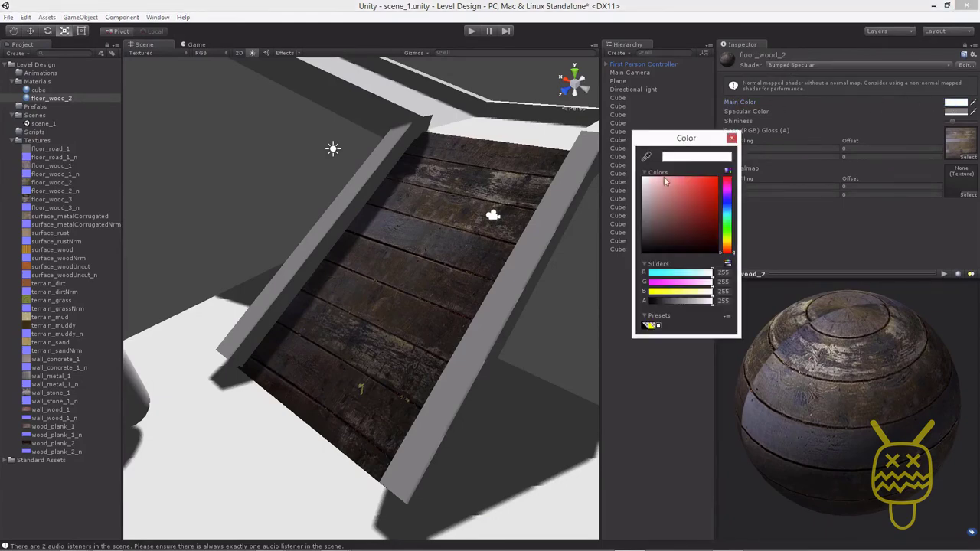
{"action": "left_click_drag", "start_coordinate": [667, 181], "coordinate": [635, 129]}
{"action": "left_click", "coordinate": [731, 138]}
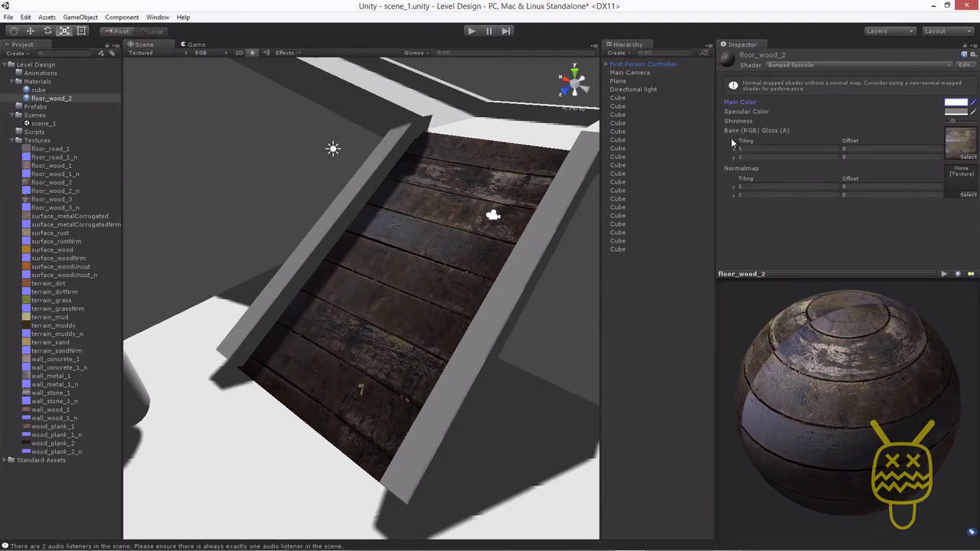
Step: Try a red Specular Color on the floor_wood_2 material and check its highlights on the preview sphere
{"action": "left_click", "coordinate": [957, 112]}
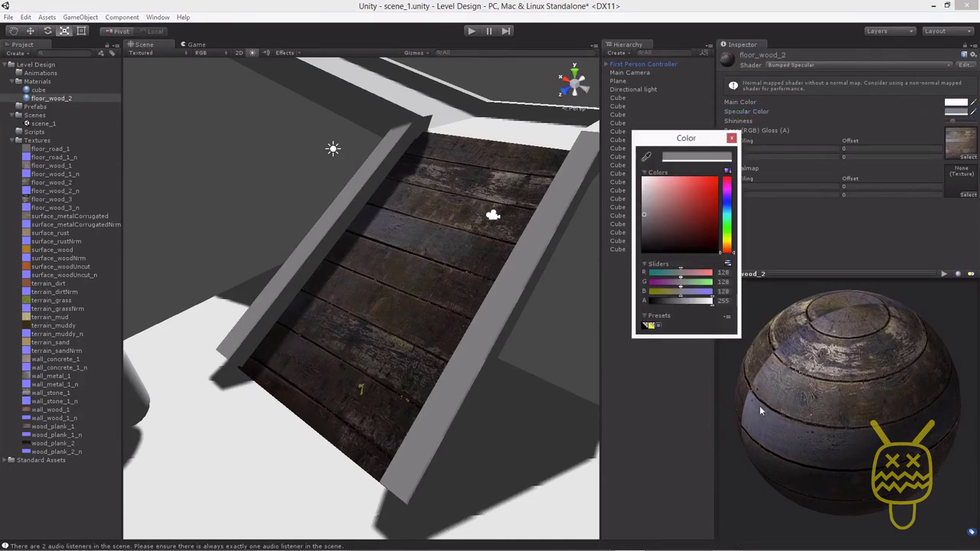
{"action": "left_click_drag", "start_coordinate": [760, 406], "coordinate": [837, 326]}
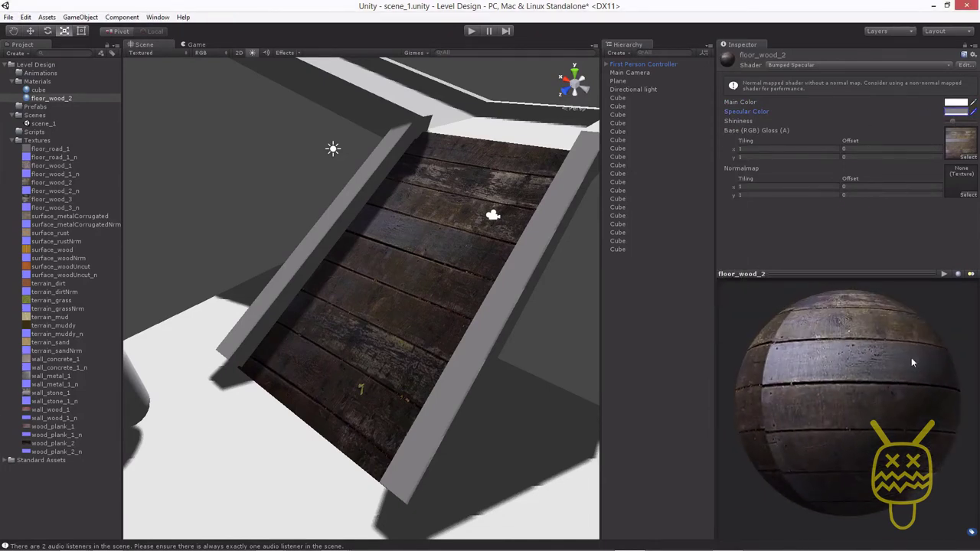
{"action": "left_click", "coordinate": [956, 112]}
{"action": "left_click_drag", "start_coordinate": [656, 197], "coordinate": [694, 186]}
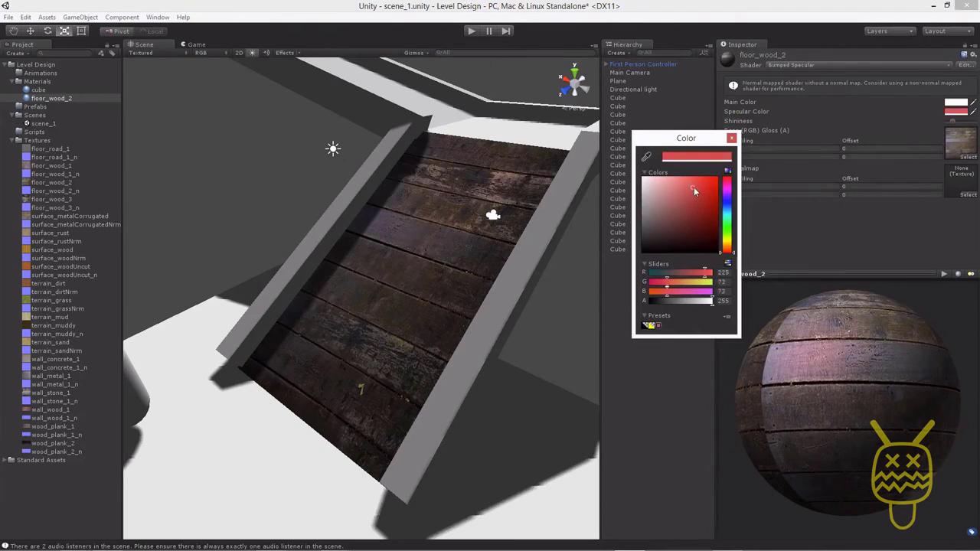
{"action": "left_click_drag", "start_coordinate": [831, 355], "coordinate": [803, 390]}
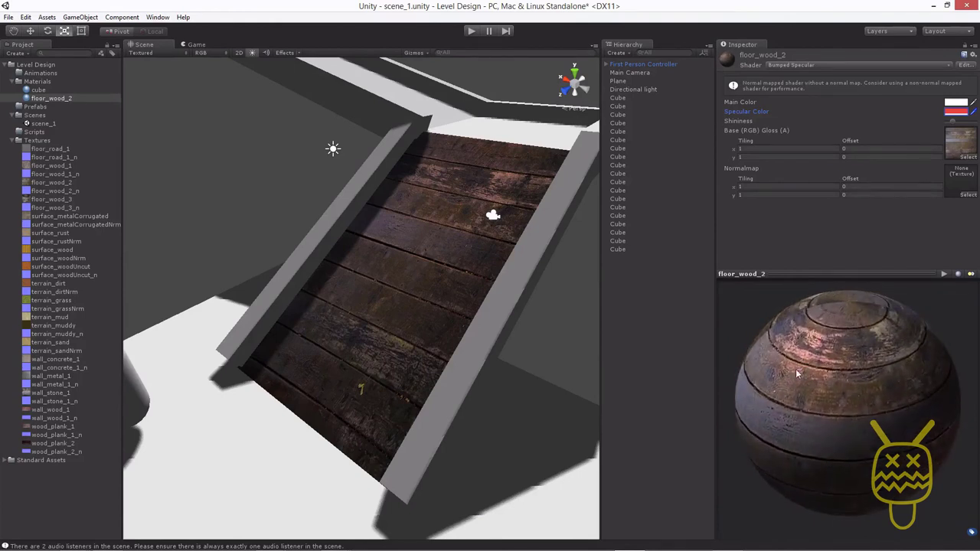
Step: Set the floor_wood_2 material's Specular Color to a neutral grey with RGB values of about 141
{"action": "left_click", "coordinate": [956, 112]}
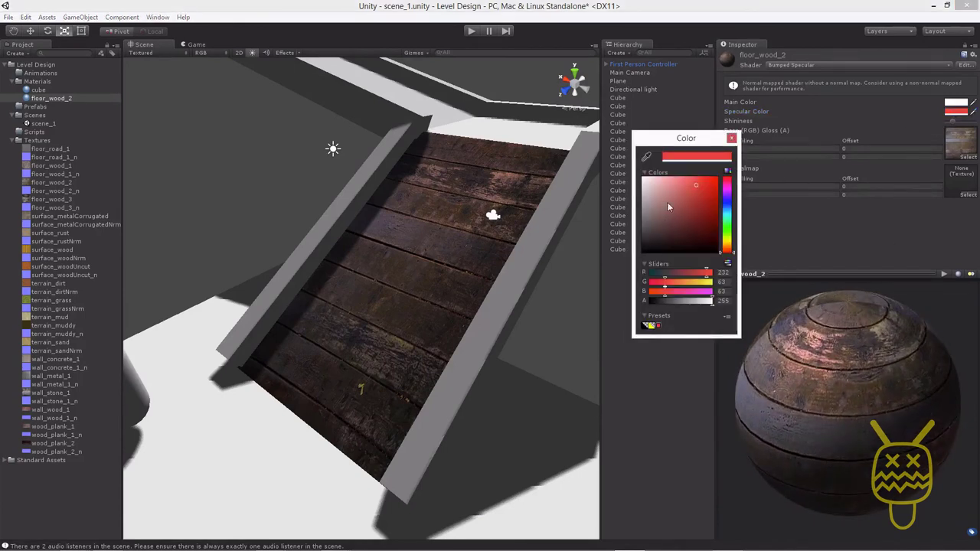
{"action": "left_click_drag", "start_coordinate": [668, 207], "coordinate": [627, 214]}
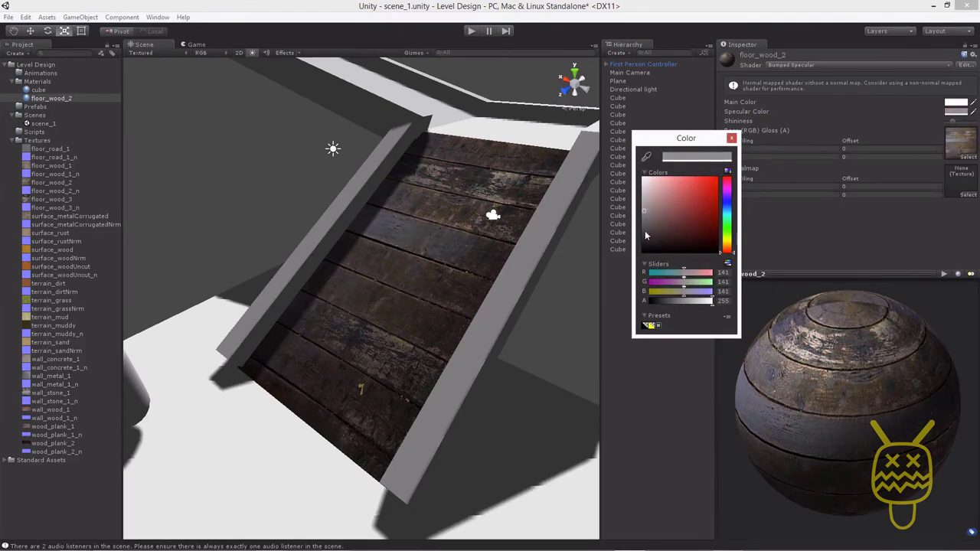
{"action": "left_click", "coordinate": [731, 139]}
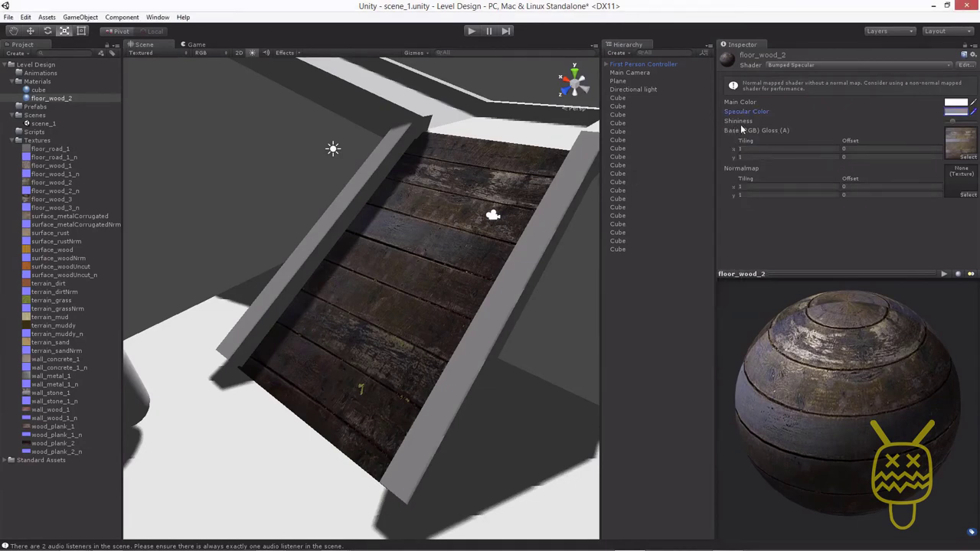
Step: Adjust the floor_wood_2 material's Shininess to a moderately low value, checking the highlight on the preview sphere
{"action": "mouse_move", "coordinate": [954, 122]}
{"action": "left_mouse_down"}
{"action": "mouse_move", "coordinate": [975, 127]}
{"action": "mouse_move", "coordinate": [947, 128]}
{"action": "left_mouse_up"}
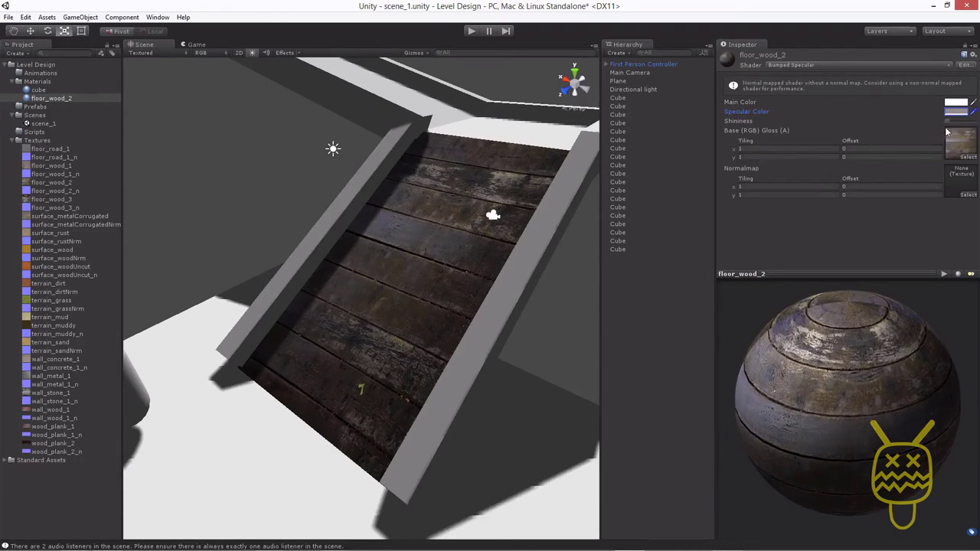
{"action": "left_click_drag", "start_coordinate": [857, 383], "coordinate": [876, 320]}
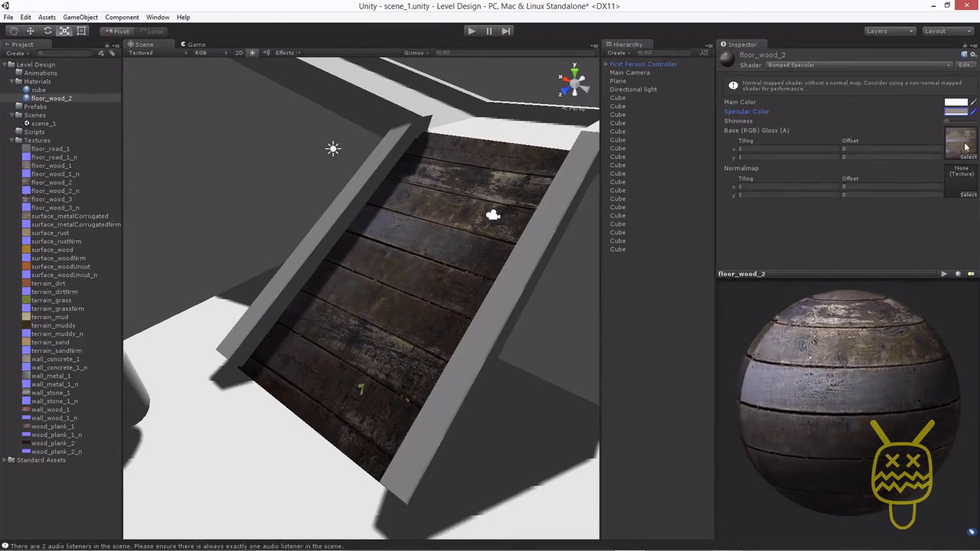
{"action": "mouse_move", "coordinate": [949, 125]}
{"action": "left_mouse_down"}
{"action": "mouse_move", "coordinate": [974, 129]}
{"action": "mouse_move", "coordinate": [948, 137]}
{"action": "left_mouse_up"}
{"action": "mouse_move", "coordinate": [948, 125]}
{"action": "left_mouse_down"}
{"action": "mouse_move", "coordinate": [971, 125]}
{"action": "mouse_move", "coordinate": [939, 126]}
{"action": "mouse_move", "coordinate": [971, 123]}
{"action": "mouse_move", "coordinate": [952, 123]}
{"action": "left_mouse_up"}
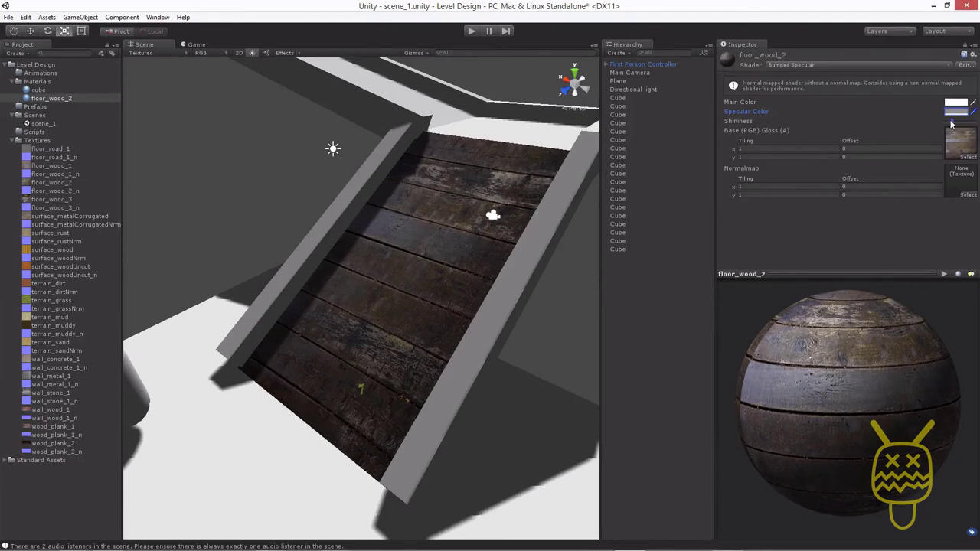
Step: Assign floor_wood_2_n as the material's Normalmap, comparing the ramp floor with None before keeping the normal map
{"action": "left_click", "coordinate": [732, 170]}
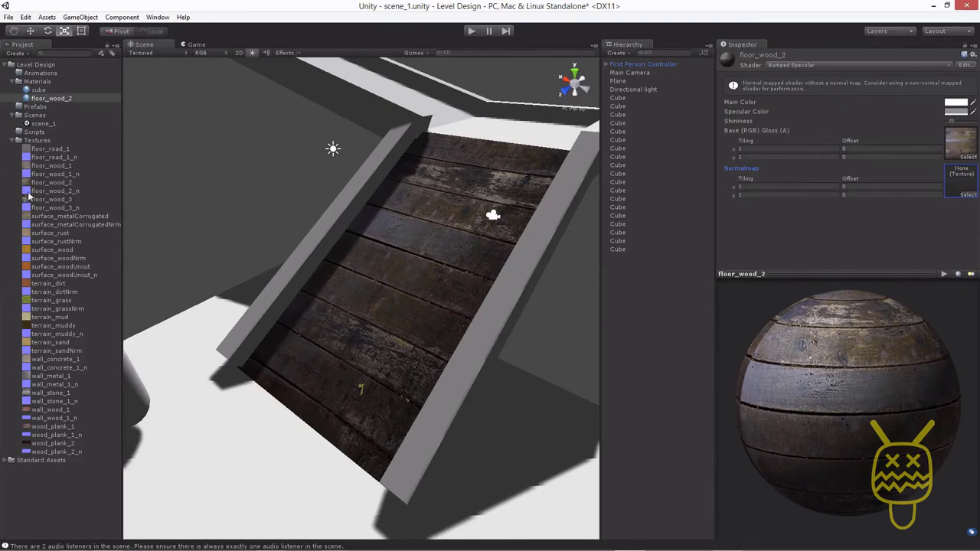
{"action": "left_click", "coordinate": [966, 196]}
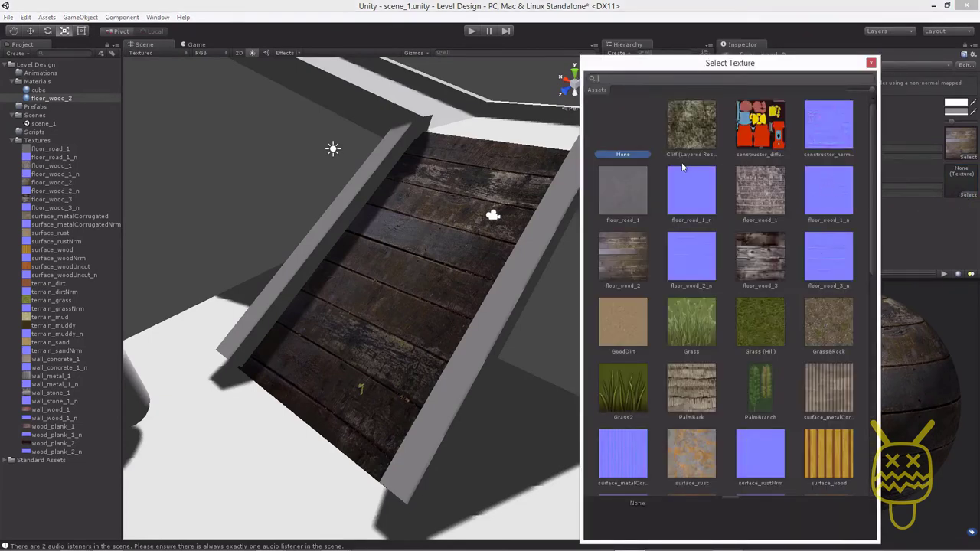
{"action": "left_click", "coordinate": [691, 260]}
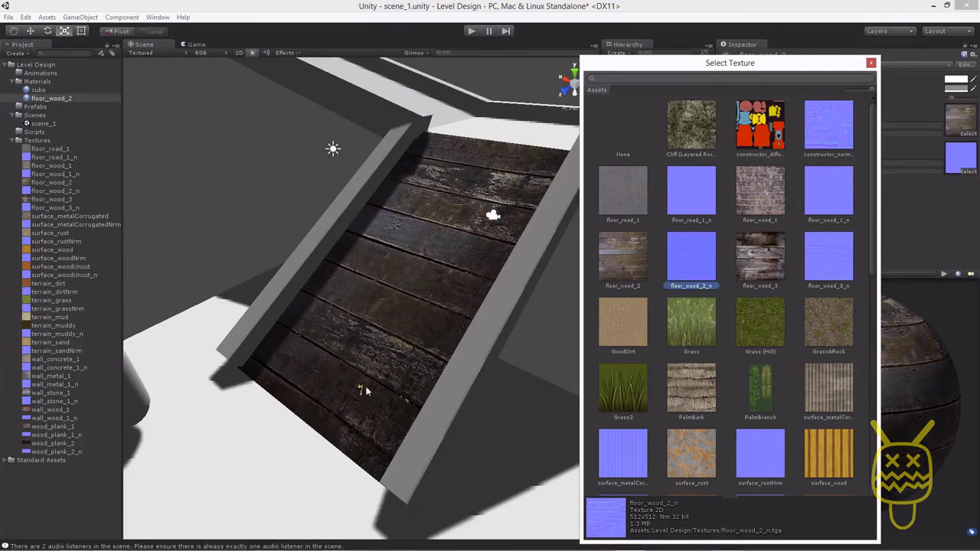
{"action": "left_click", "coordinate": [625, 119]}
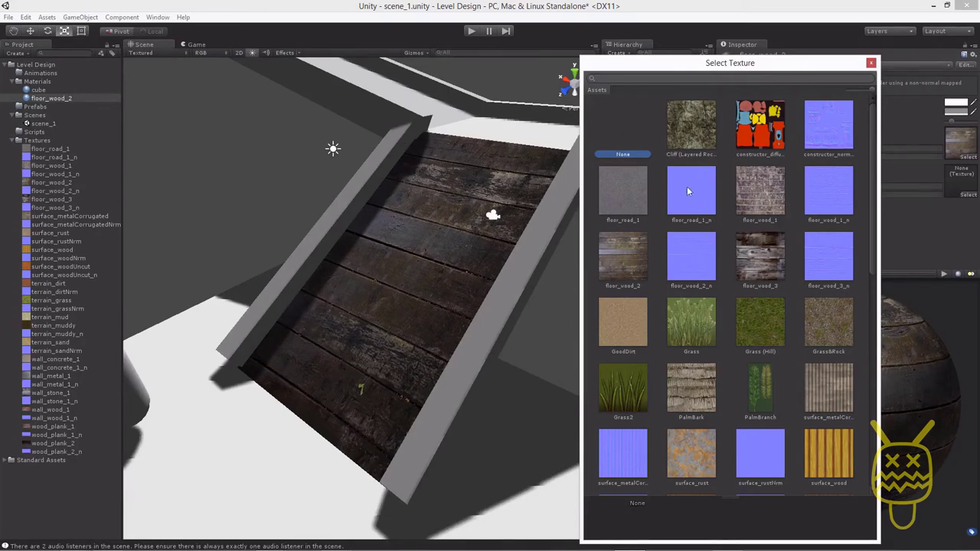
{"action": "left_click", "coordinate": [685, 266]}
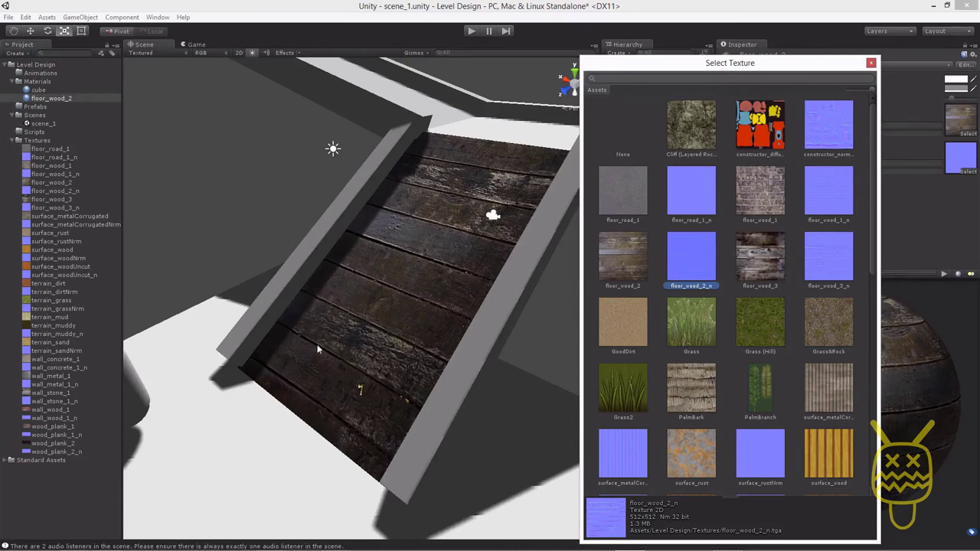
{"action": "double_click", "coordinate": [699, 258]}
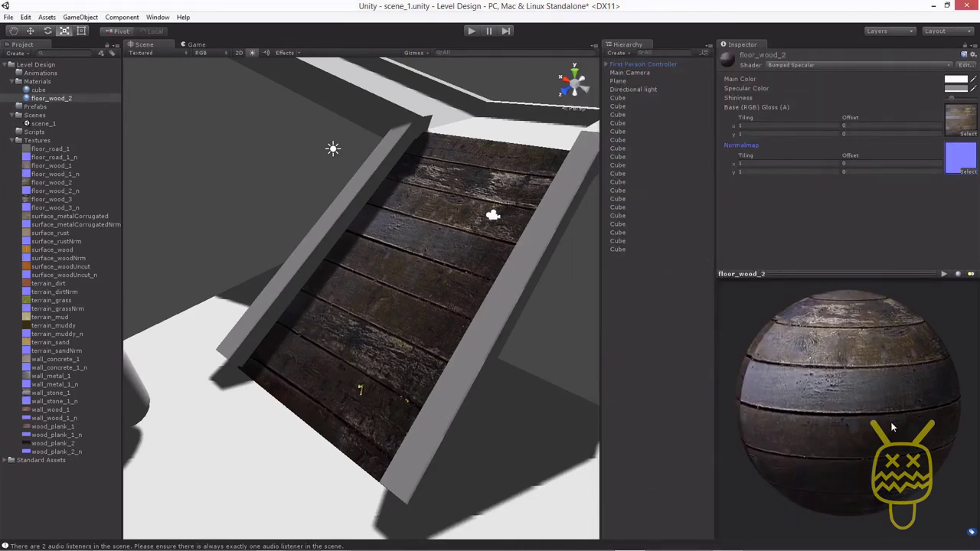
Step: Select the ramp floor cube and examine its bumps and highlights from several angles
{"action": "left_click_drag", "start_coordinate": [892, 427], "coordinate": [902, 410]}
{"action": "right_click_drag", "start_coordinate": [529, 226], "coordinate": [567, 203]}
{"action": "left_click", "coordinate": [383, 341]}
{"action": "left_click", "coordinate": [359, 302]}
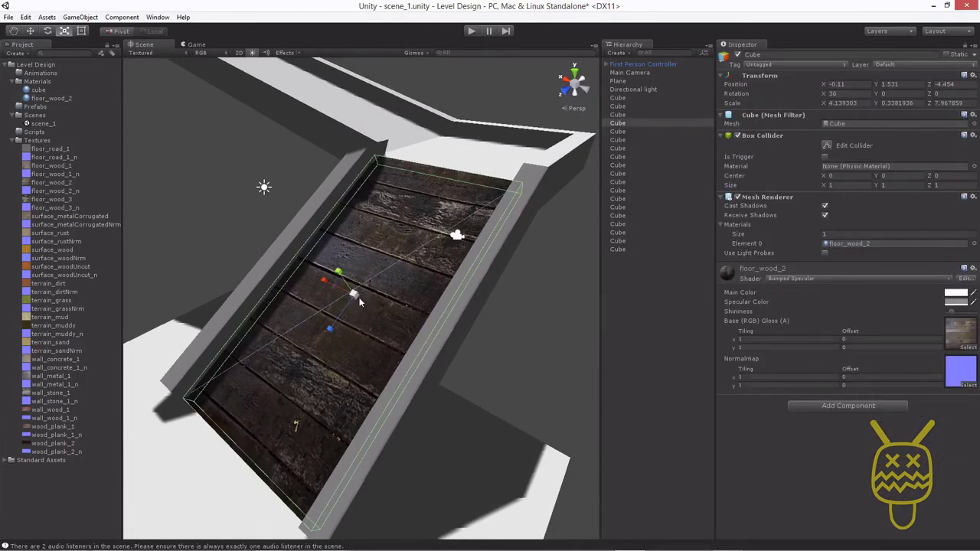
{"action": "left_click_drag", "start_coordinate": [368, 303], "coordinate": [337, 333], "text": "alt"}
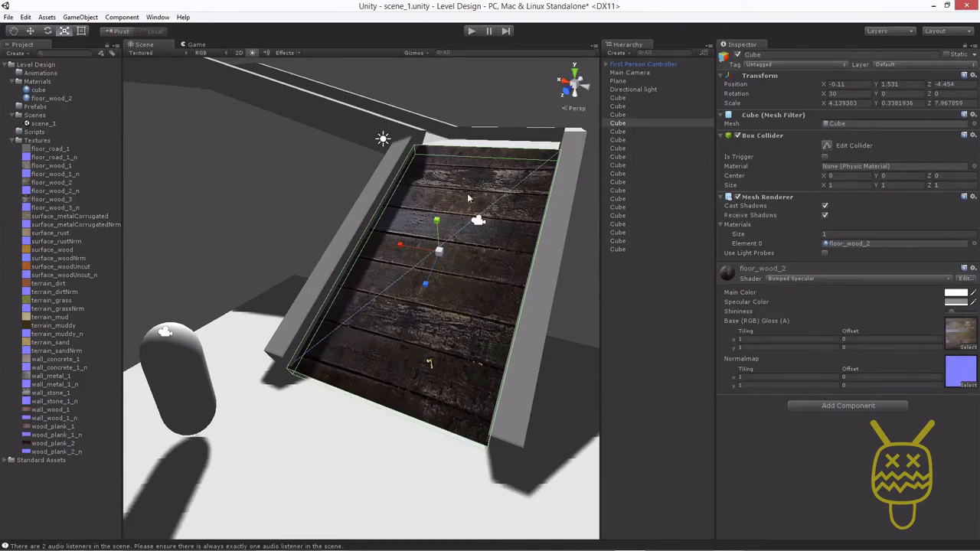
{"action": "left_click_drag", "start_coordinate": [404, 366], "coordinate": [429, 368], "text": "alt"}
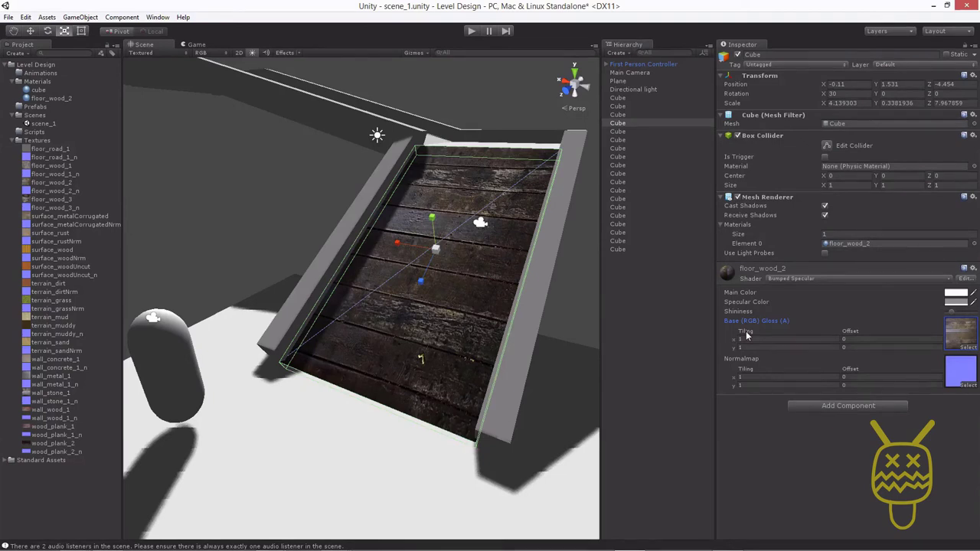
Step: Try X tiling values of 2 and 4 on the floor_wood_2 base texture and restore the X tiling to 1
{"action": "left_click", "coordinate": [745, 334]}
{"action": "type", "text": "8"}
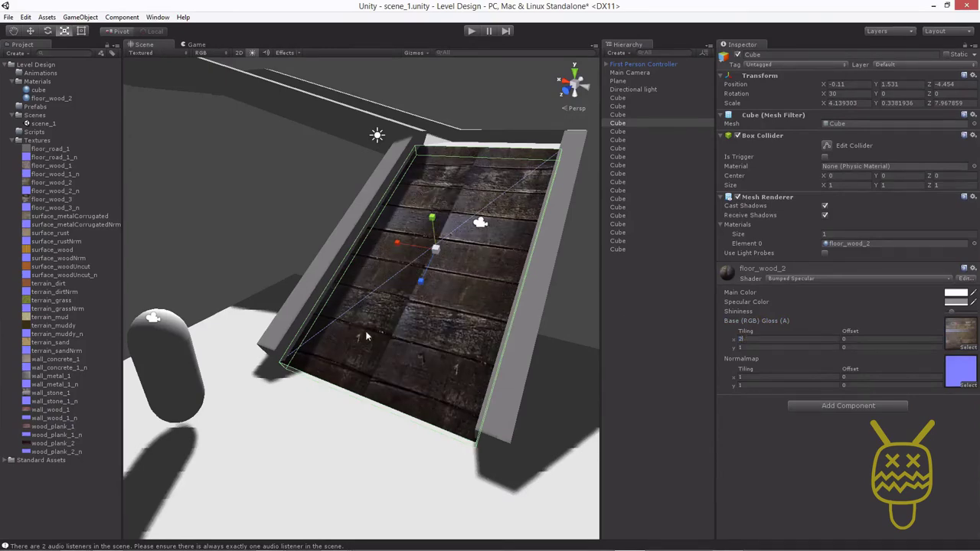
{"action": "left_click_drag", "start_coordinate": [366, 337], "coordinate": [380, 205], "text": "alt"}
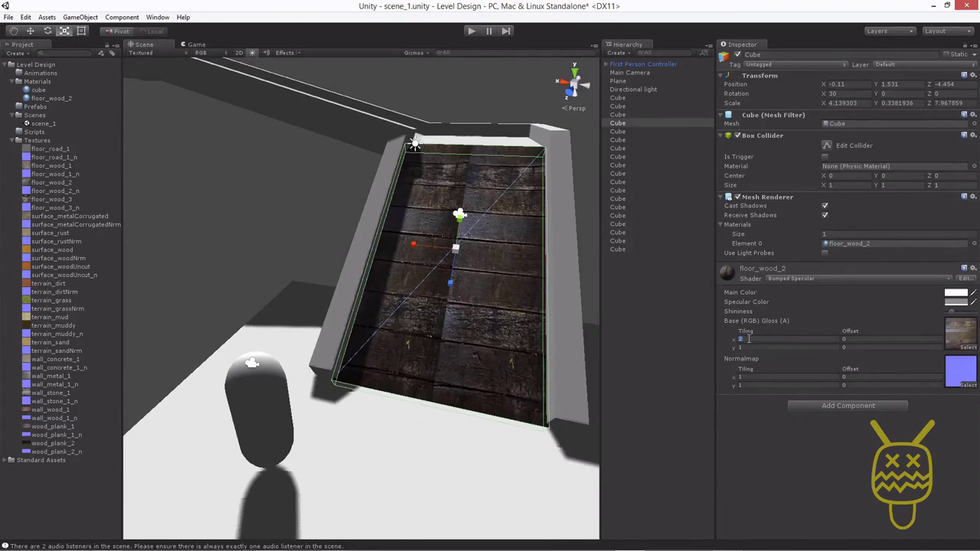
{"action": "type", "text": "4"}
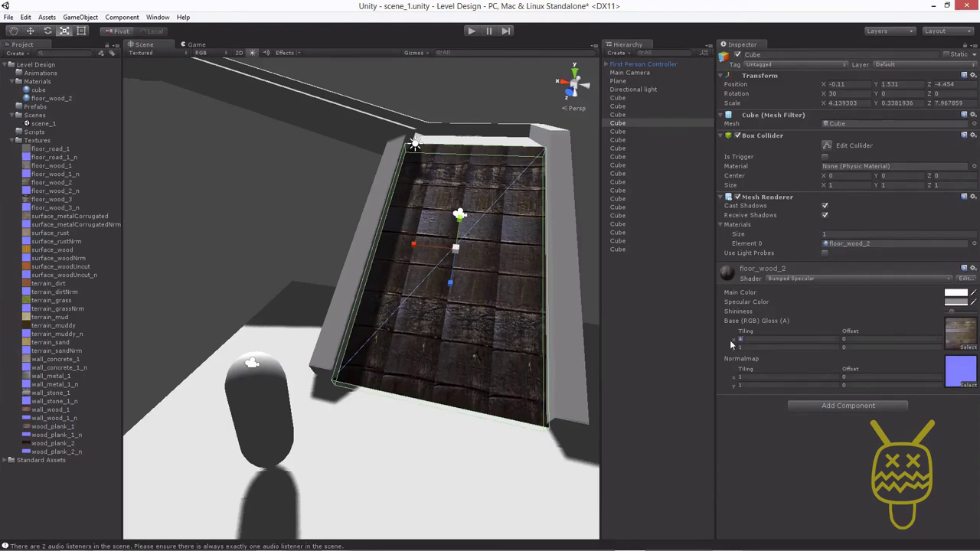
{"action": "type", "text": "8"}
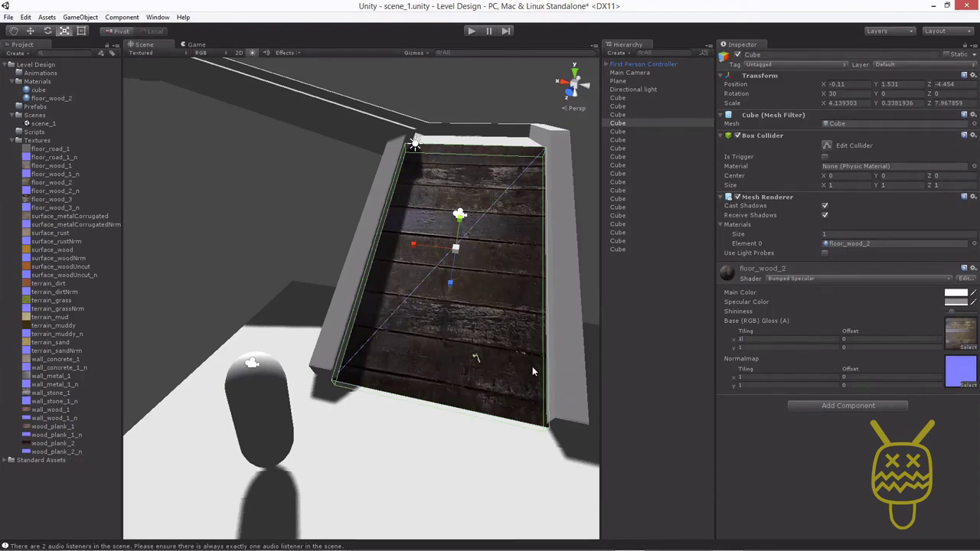
Step: Set the floor_wood_2 base texture's Y tiling to 1.5 after trying 2, checking the plank size on the ramp floor
{"action": "left_click", "coordinate": [747, 347]}
{"action": "type", "text": "2"}
{"action": "mouse_move", "coordinate": [410, 361]}
{"action": "left_mouse_down", "text": "alt"}
{"action": "mouse_move", "coordinate": [364, 368]}
{"action": "mouse_move", "coordinate": [413, 373]}
{"action": "left_mouse_up", "text": "alt"}
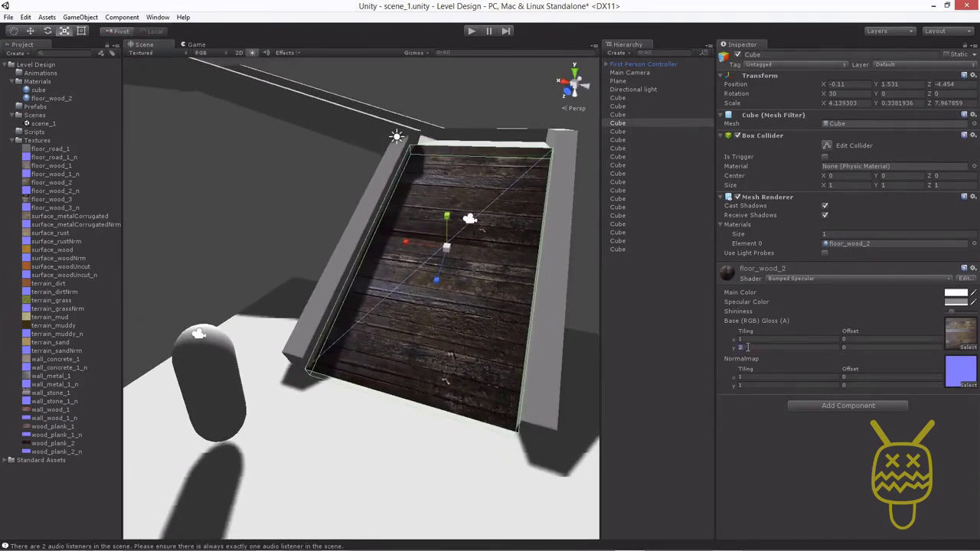
{"action": "type", "text": "1.5"}
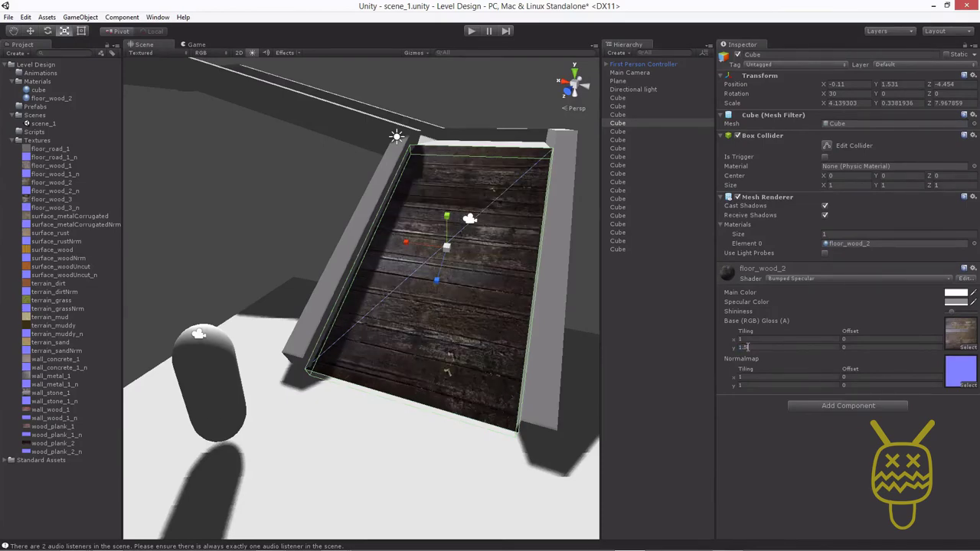
{"action": "left_click_drag", "start_coordinate": [400, 374], "coordinate": [389, 269], "text": "alt"}
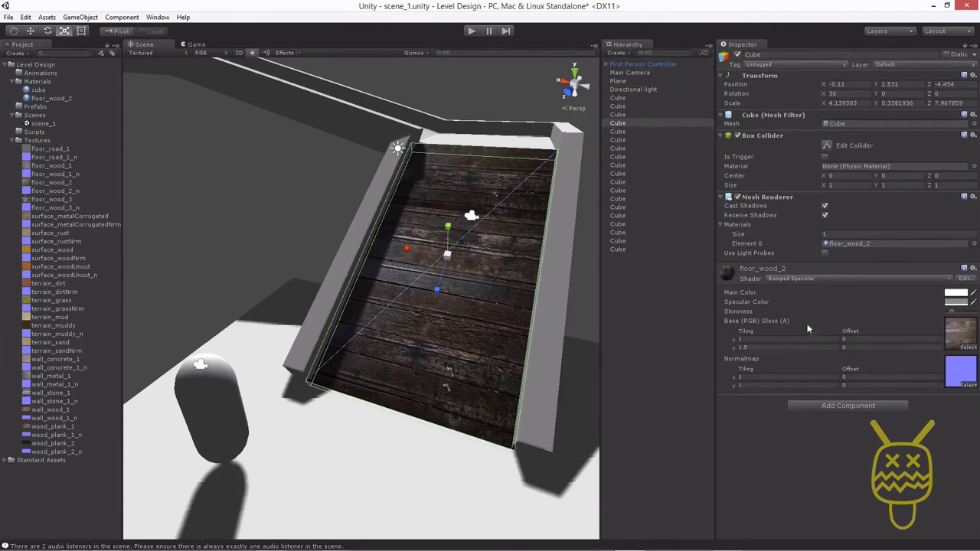
Step: Set the floor_wood_2 Normalmap's Y tiling to 1.5, check the ramp floor and deselect it
{"action": "left_click", "coordinate": [729, 358]}
{"action": "left_click", "coordinate": [750, 386]}
{"action": "type", "text": "1.5"}
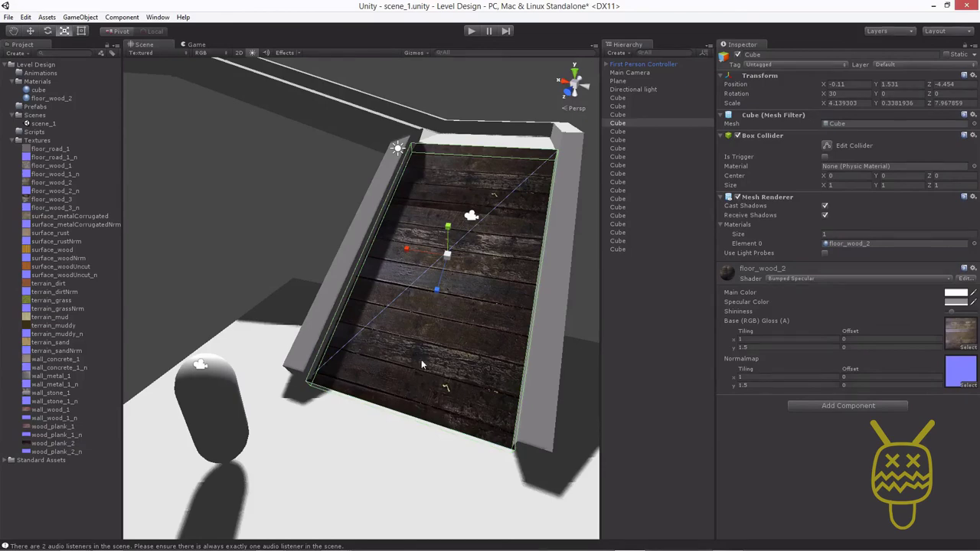
{"action": "left_click_drag", "start_coordinate": [388, 408], "coordinate": [361, 356], "text": "alt"}
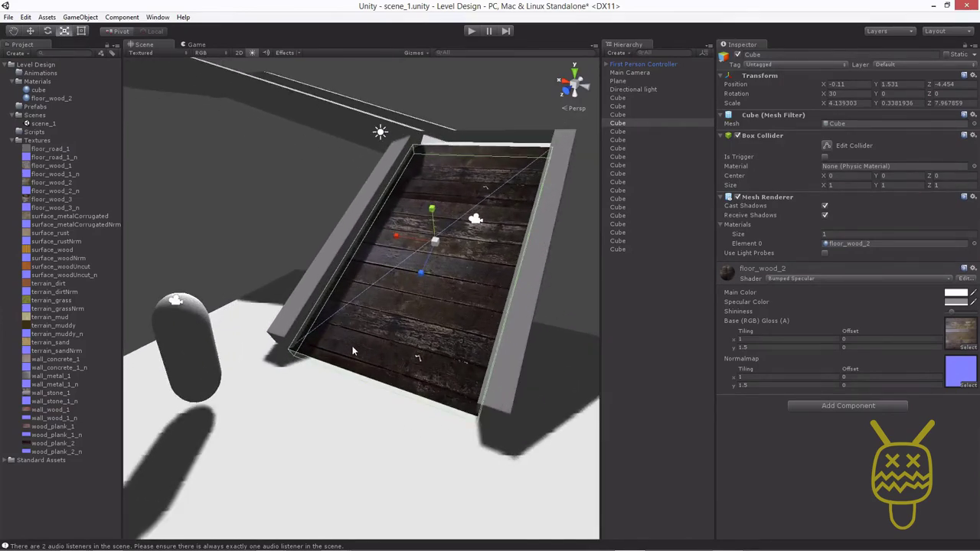
{"action": "left_click", "coordinate": [246, 226]}
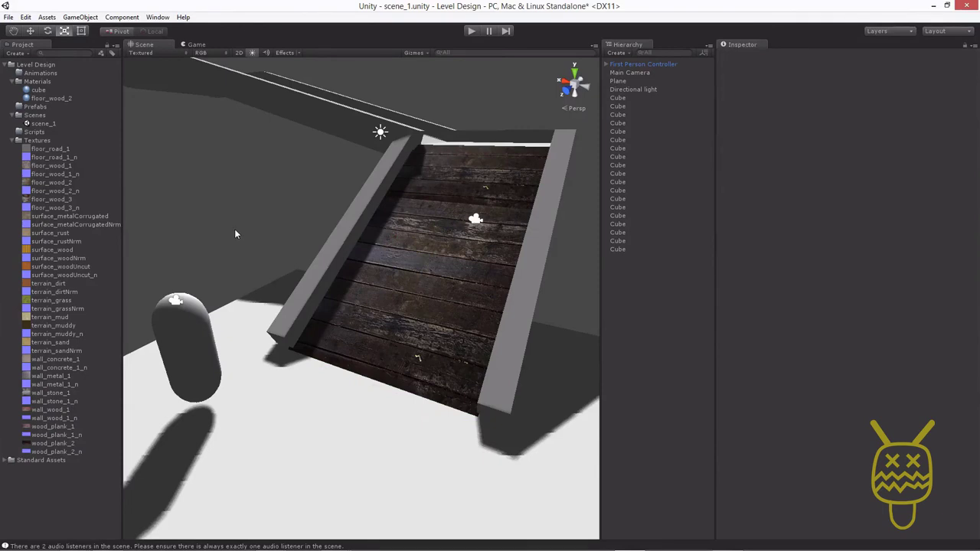
Step: Apply the wood_plank_2 texture to one of the ramp's side rails and enlarge the Scene view
{"action": "left_click", "coordinate": [42, 443]}
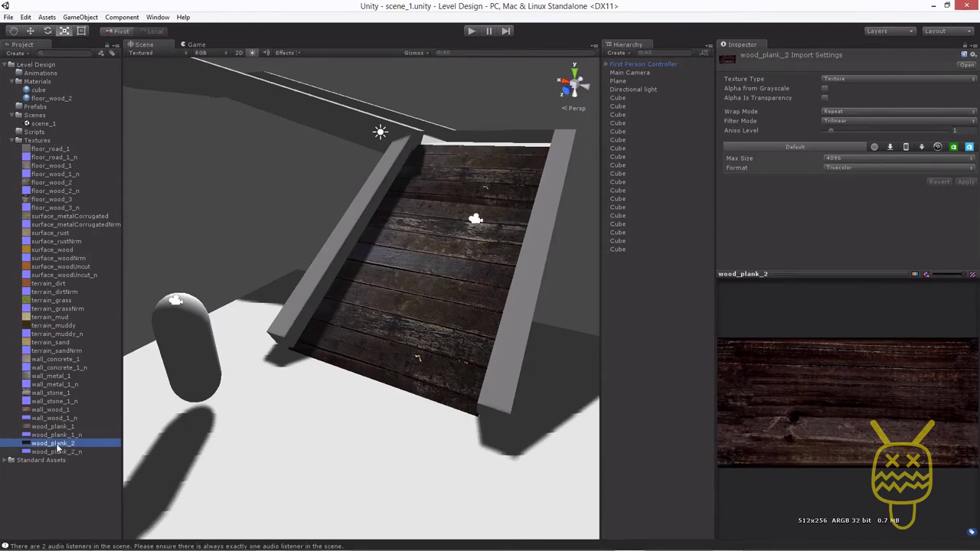
{"action": "left_click_drag", "start_coordinate": [58, 446], "coordinate": [380, 303]}
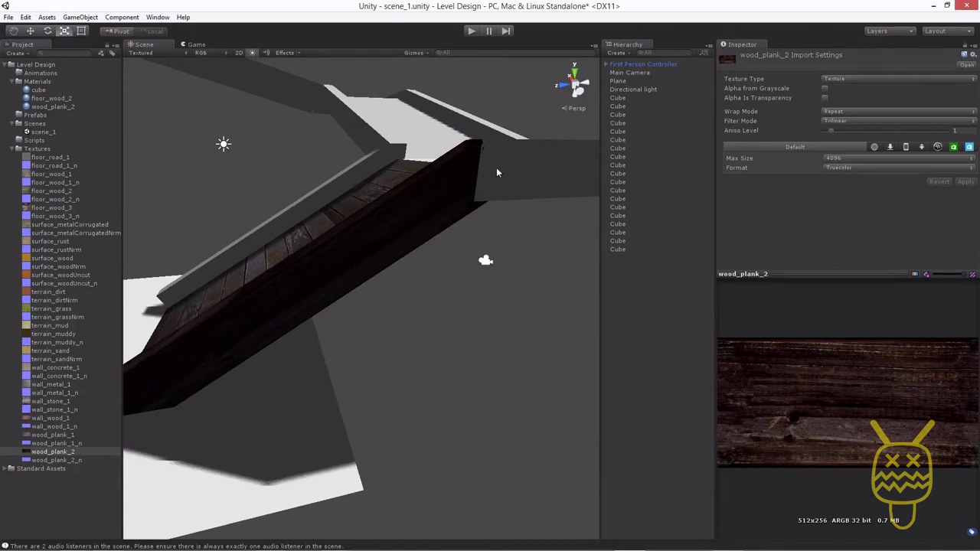
{"action": "left_click_drag", "start_coordinate": [304, 301], "coordinate": [273, 309], "text": "alt"}
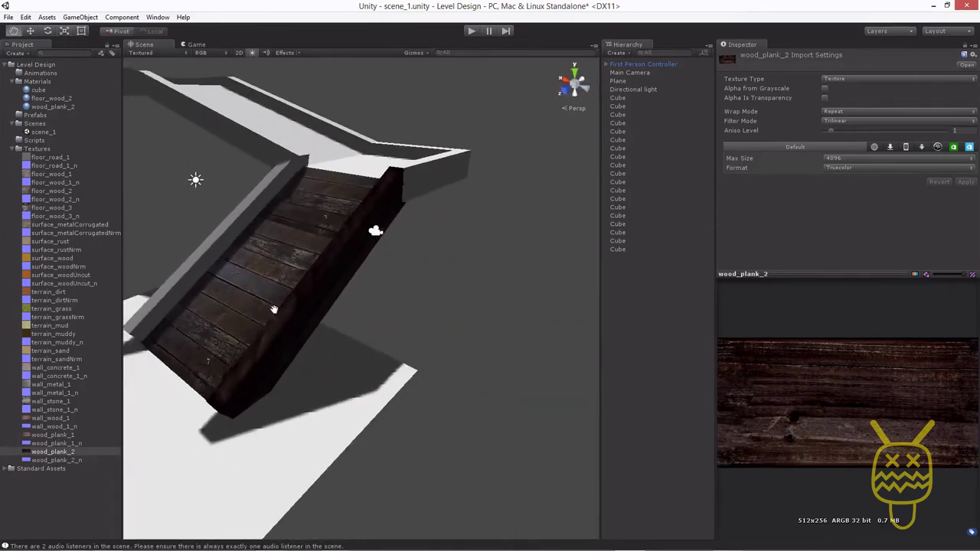
{"action": "middle_click_drag", "start_coordinate": [273, 308], "coordinate": [423, 305]}
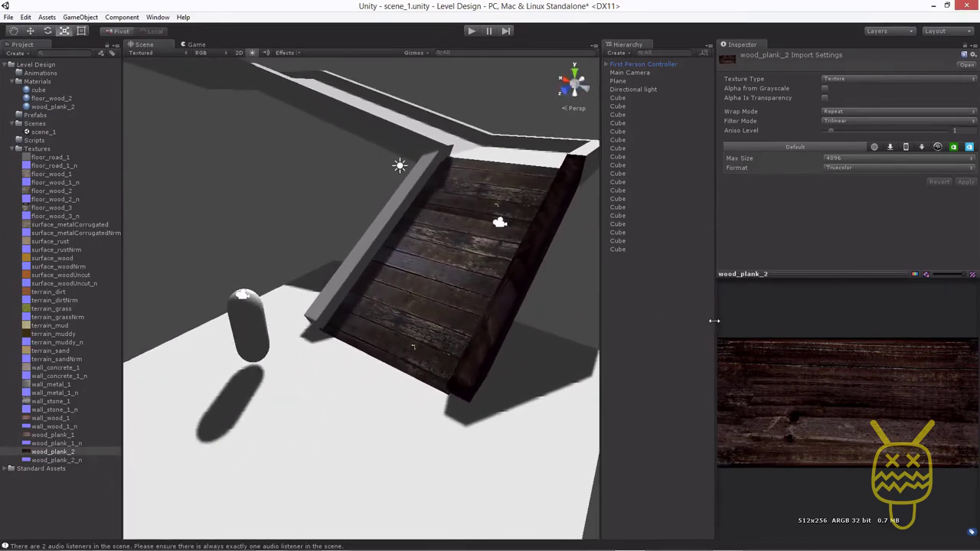
{"action": "left_click_drag", "start_coordinate": [714, 321], "coordinate": [853, 321]}
{"action": "left_click_drag", "start_coordinate": [602, 348], "coordinate": [742, 353]}
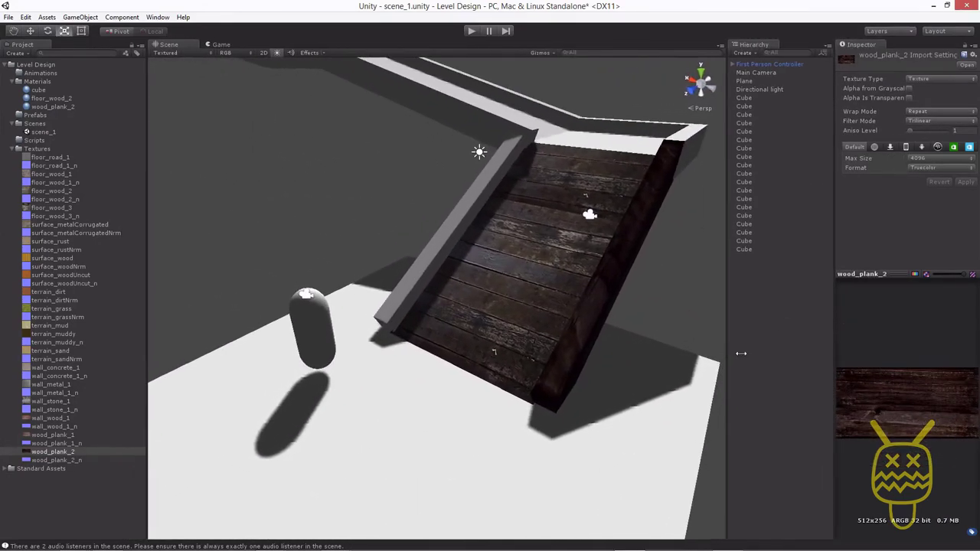
Step: Set the side rail's wood_plank_2 material to the Bumped Specular shader and assign wood_plank_2_n as its Normalmap
{"action": "left_click_drag", "start_coordinate": [495, 313], "coordinate": [514, 342], "text": "alt"}
{"action": "left_click", "coordinate": [514, 341]}
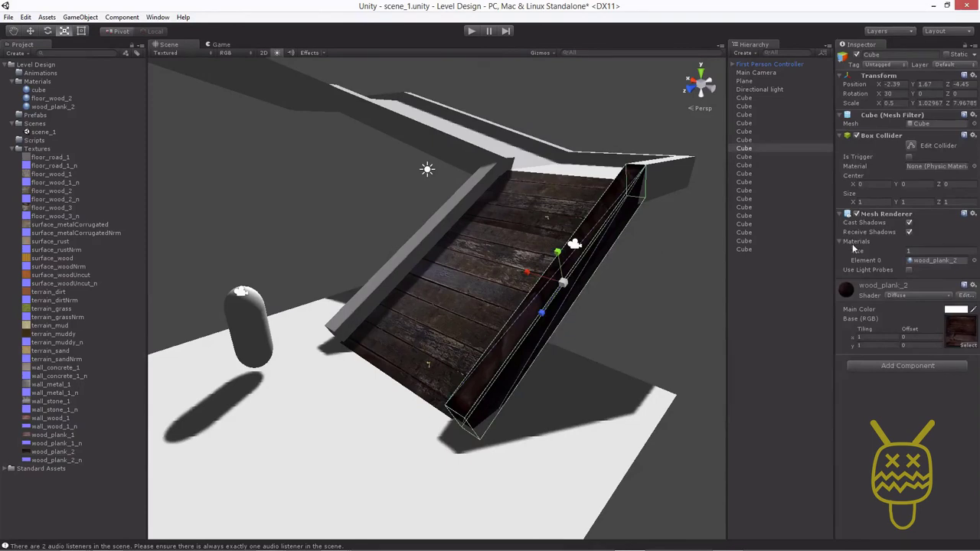
{"action": "left_click", "coordinate": [933, 261]}
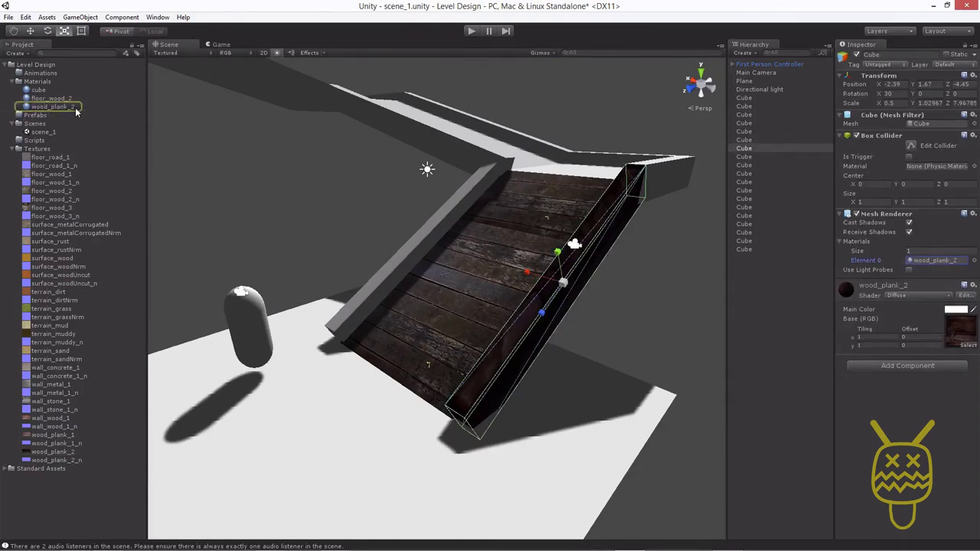
{"action": "left_click", "coordinate": [889, 298]}
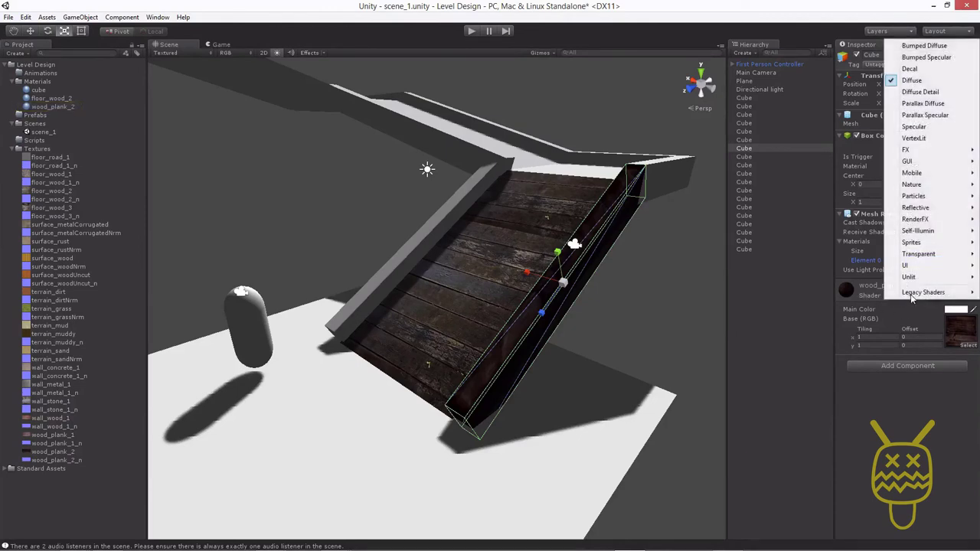
{"action": "left_click", "coordinate": [930, 59]}
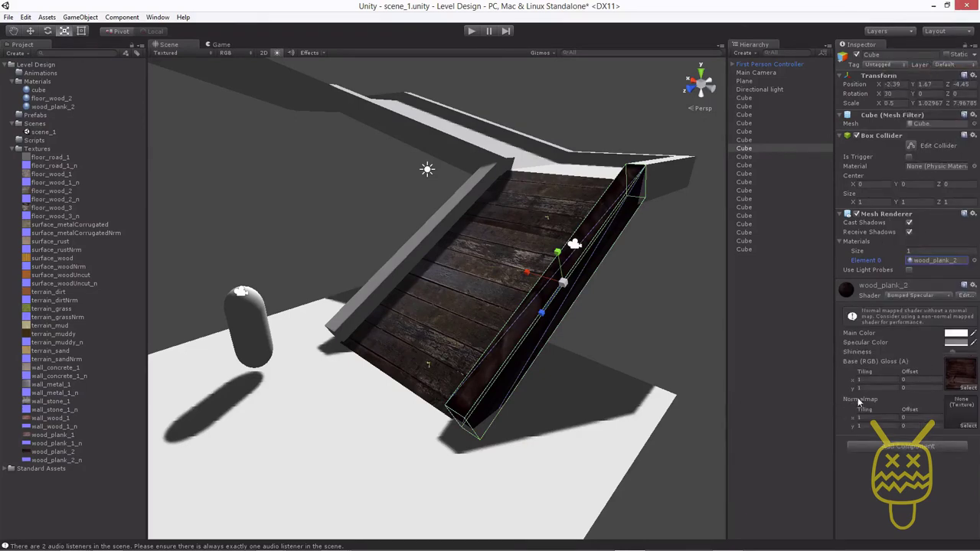
{"action": "left_click_drag", "start_coordinate": [46, 461], "coordinate": [959, 407]}
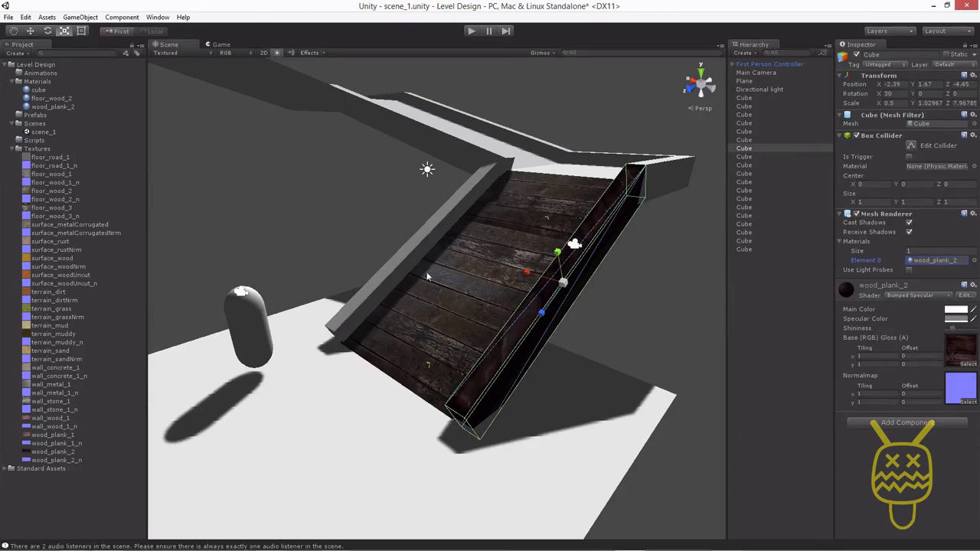
Step: Select the ramp's untextured side rail and assign the wood_plank_2 material to it
{"action": "left_click", "coordinate": [650, 348]}
{"action": "left_click", "coordinate": [506, 287]}
{"action": "scroll", "coordinate": [486, 307], "scroll_direction": "up", "scroll_amount": 5}
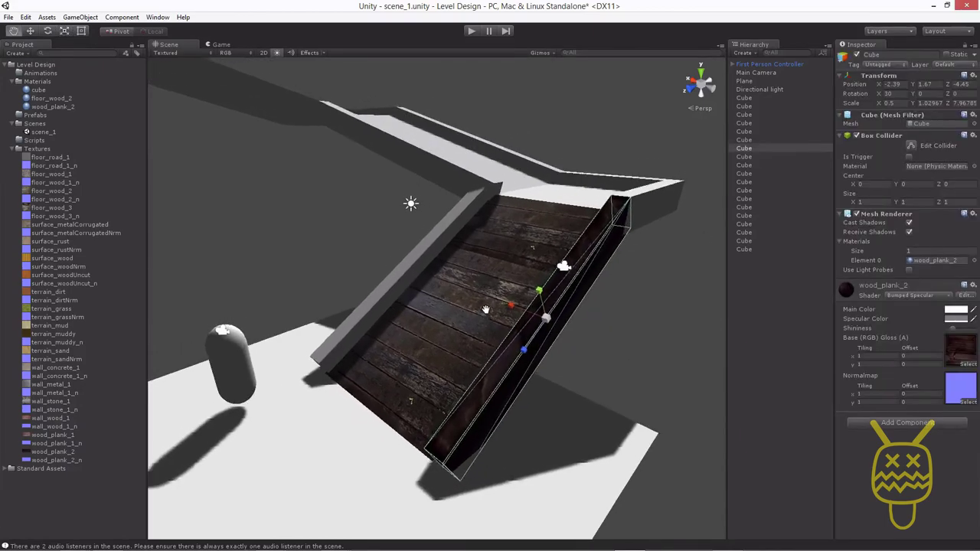
{"action": "left_click_drag", "start_coordinate": [481, 314], "coordinate": [411, 259], "text": "alt"}
{"action": "left_click", "coordinate": [408, 261]}
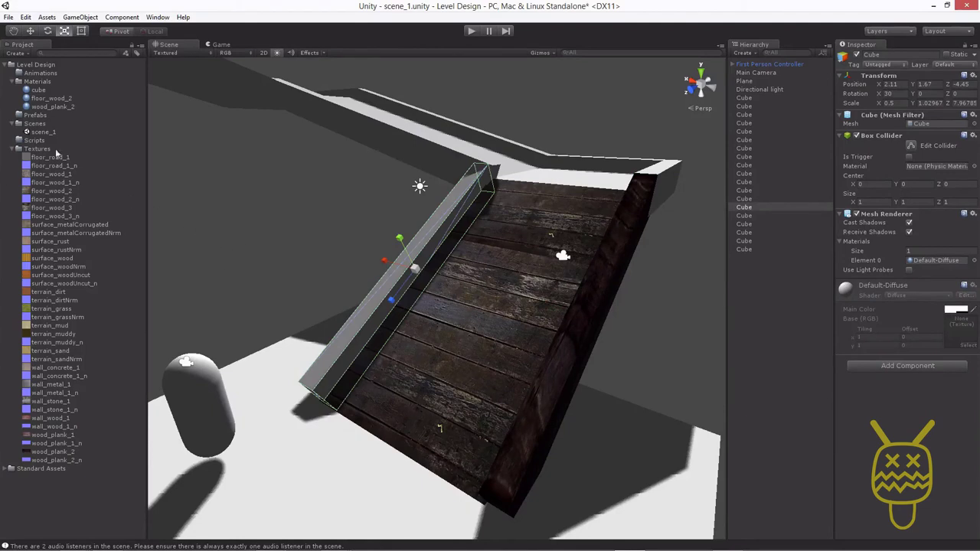
{"action": "left_click_drag", "start_coordinate": [48, 106], "coordinate": [313, 213]}
{"action": "left_click", "coordinate": [974, 261]}
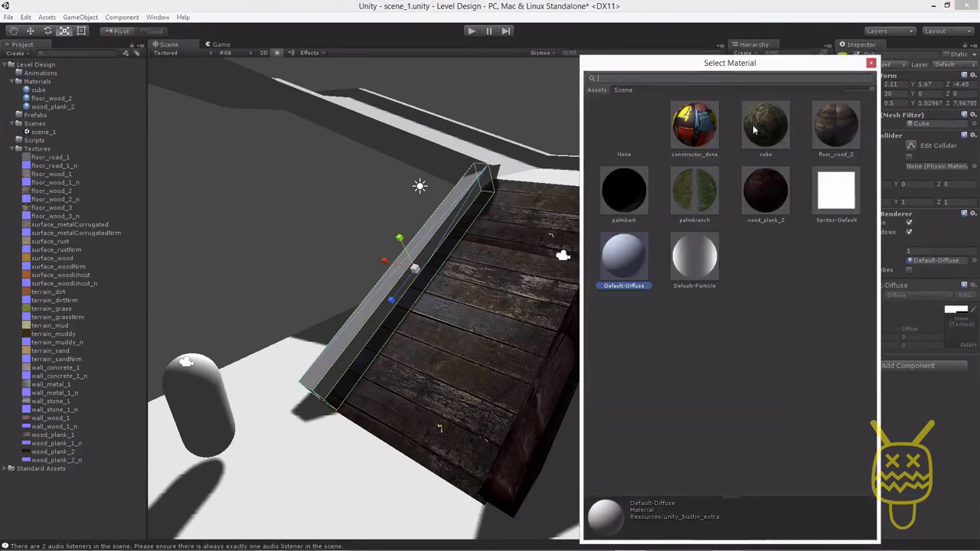
{"action": "left_click", "coordinate": [764, 203]}
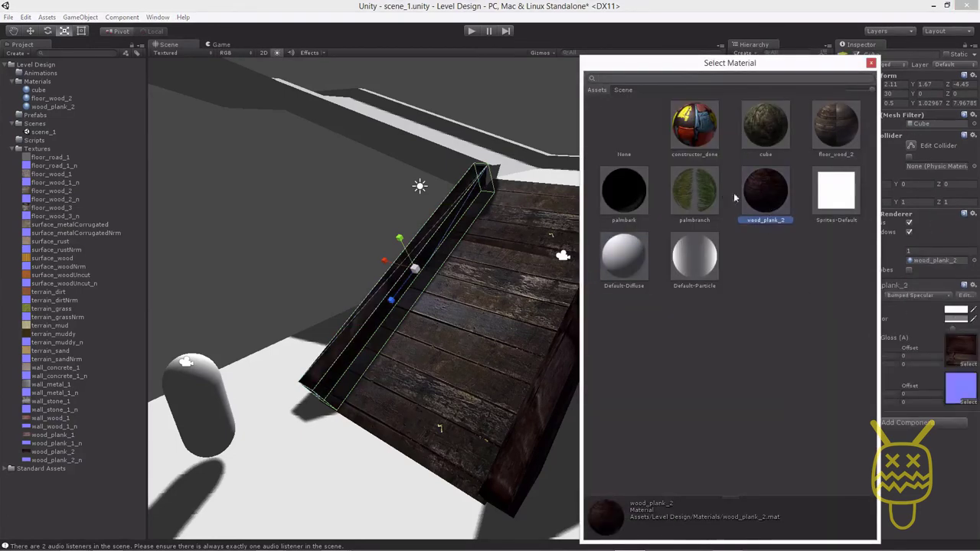
Step: Preview the palmbark, cube and floor_wood_2 materials on the rail and confirm wood_plank_2 as its material
{"action": "left_click", "coordinate": [617, 192]}
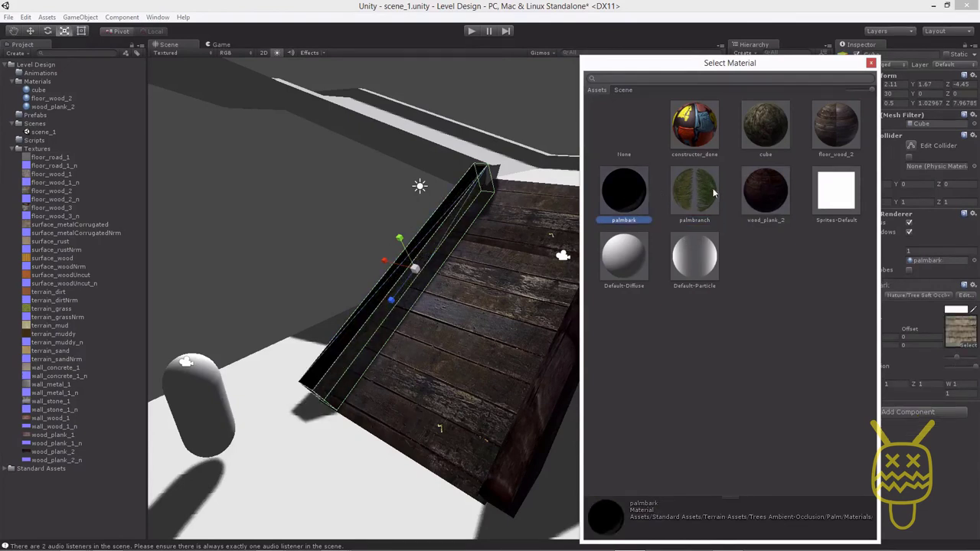
{"action": "left_click", "coordinate": [766, 184]}
{"action": "left_click", "coordinate": [769, 142]}
{"action": "left_click", "coordinate": [834, 141]}
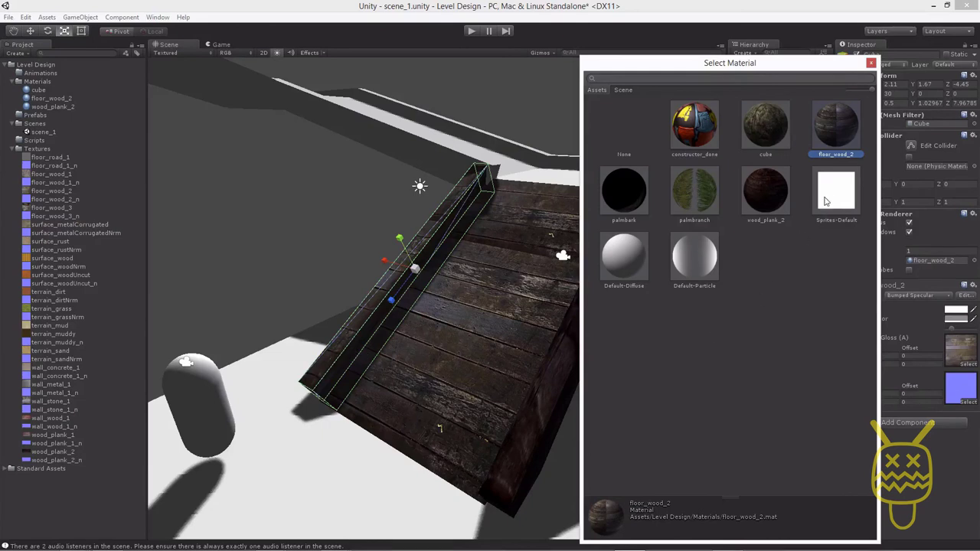
{"action": "left_click", "coordinate": [766, 200]}
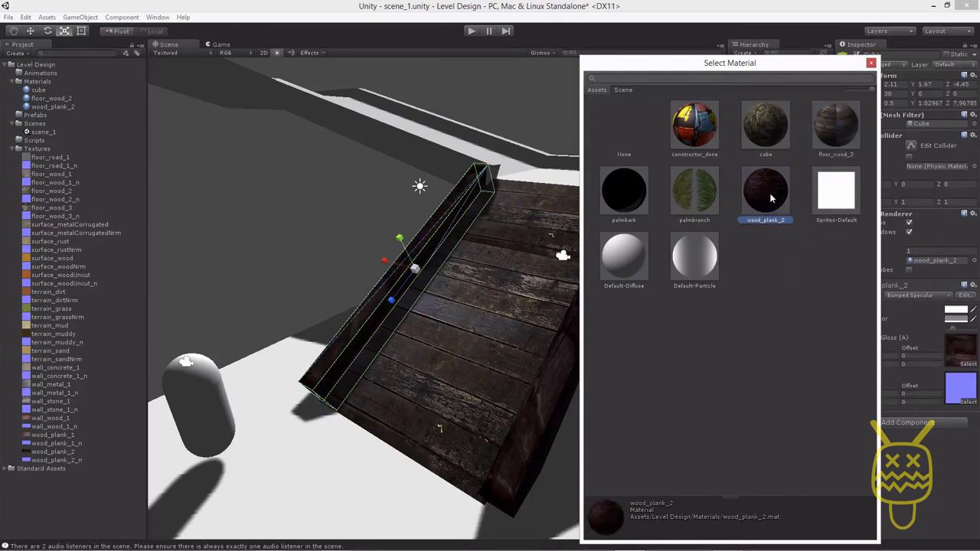
{"action": "double_click", "coordinate": [763, 187]}
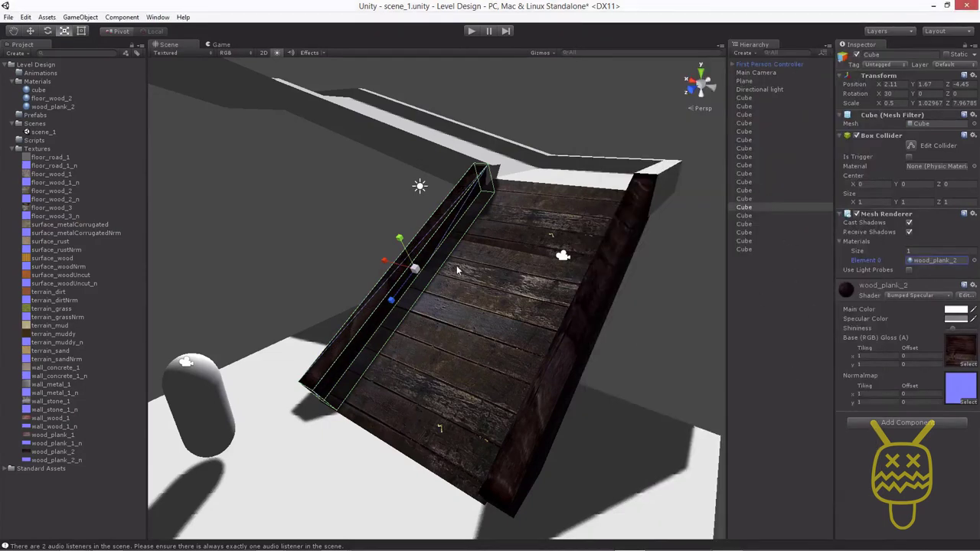
Step: Deselect the rail, view the whole textured ramp and save the scene
{"action": "left_click_drag", "start_coordinate": [331, 238], "coordinate": [357, 334], "text": "alt"}
{"action": "left_click", "coordinate": [326, 251]}
{"action": "scroll", "coordinate": [285, 272], "scroll_direction": "down", "scroll_amount": 3}
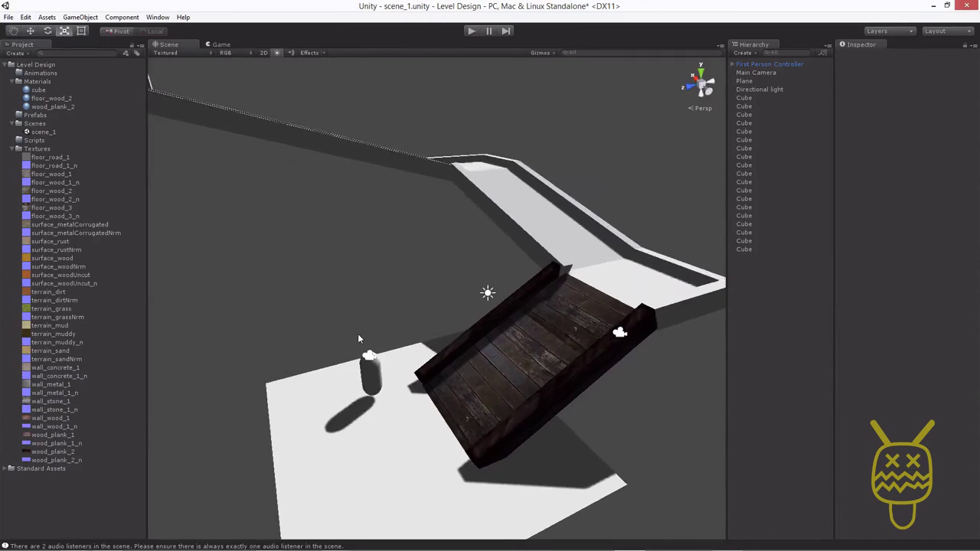
{"action": "key", "text": "ctrl+s"}
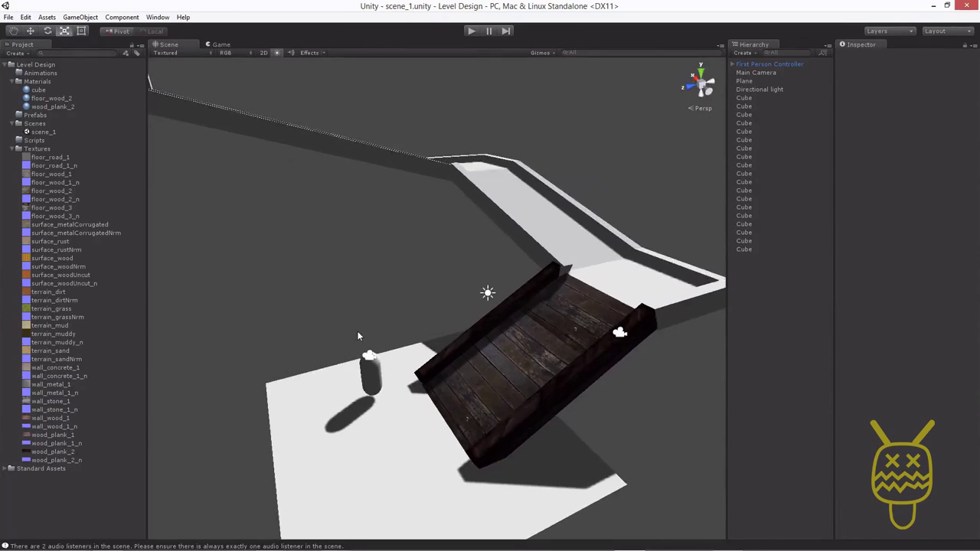
Step: Run the game and walk over the ramp in first person to examine the wood floor and side rails
{"action": "key", "text": "ctrl+p"}
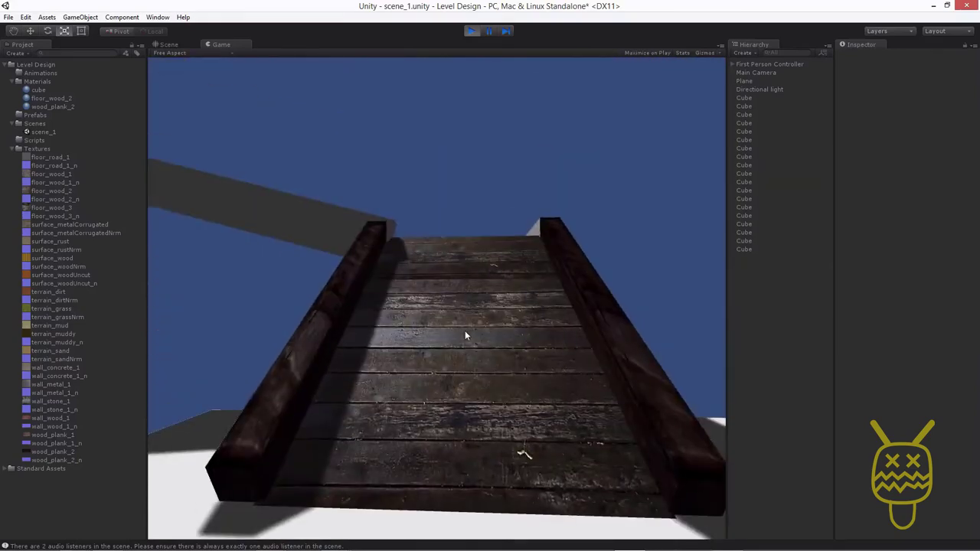
{"action": "key", "text": "w"}
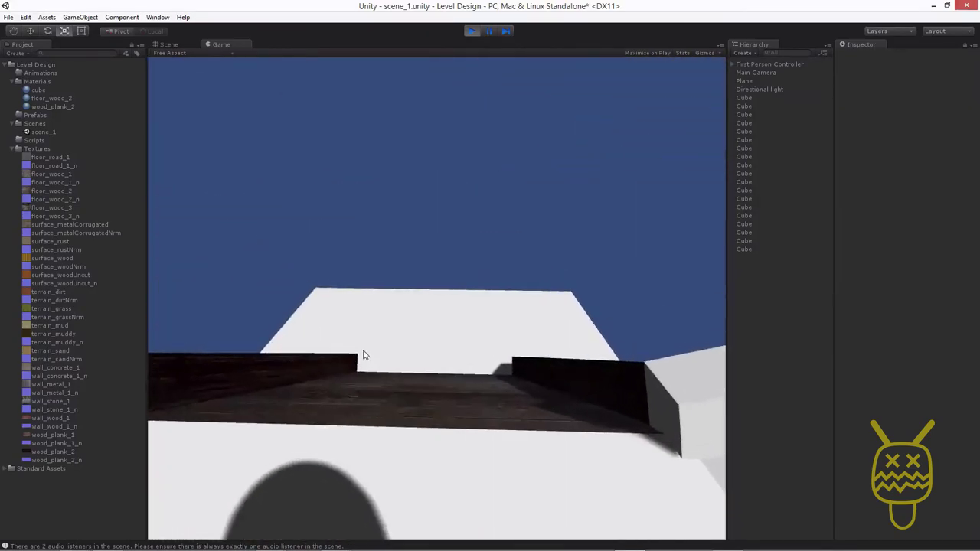
{"action": "key", "text": "w"}
{"action": "key", "text": "w"}
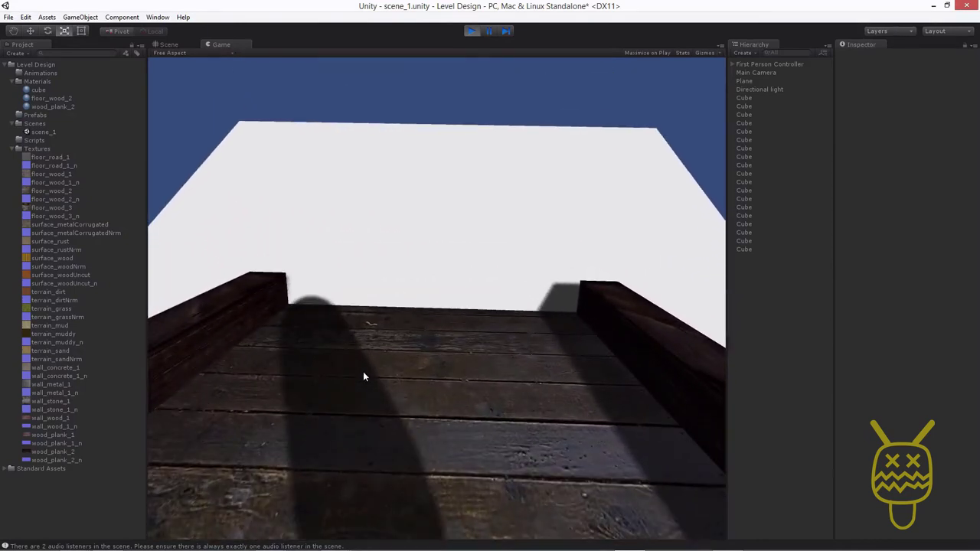
{"action": "mouse_move", "coordinate": [363, 367]}
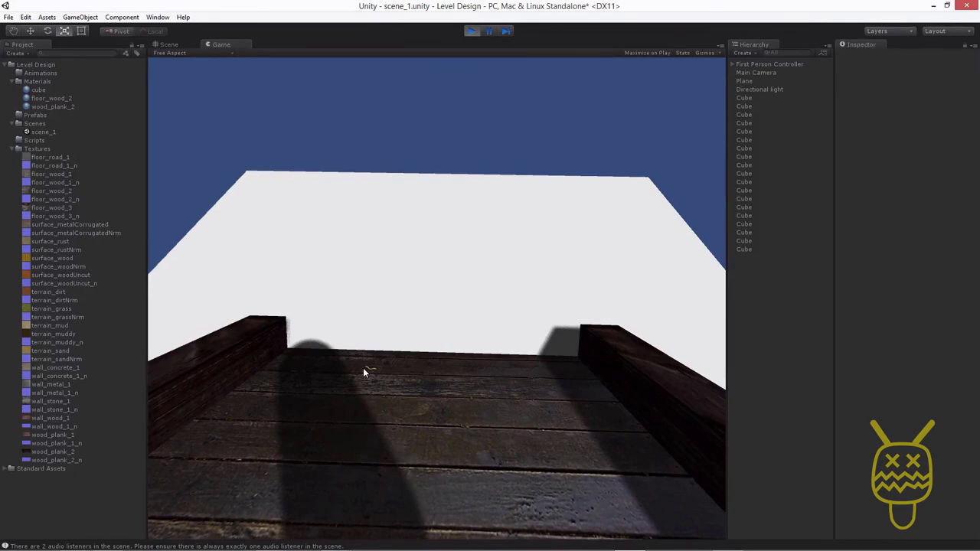
{"action": "key", "text": "w"}
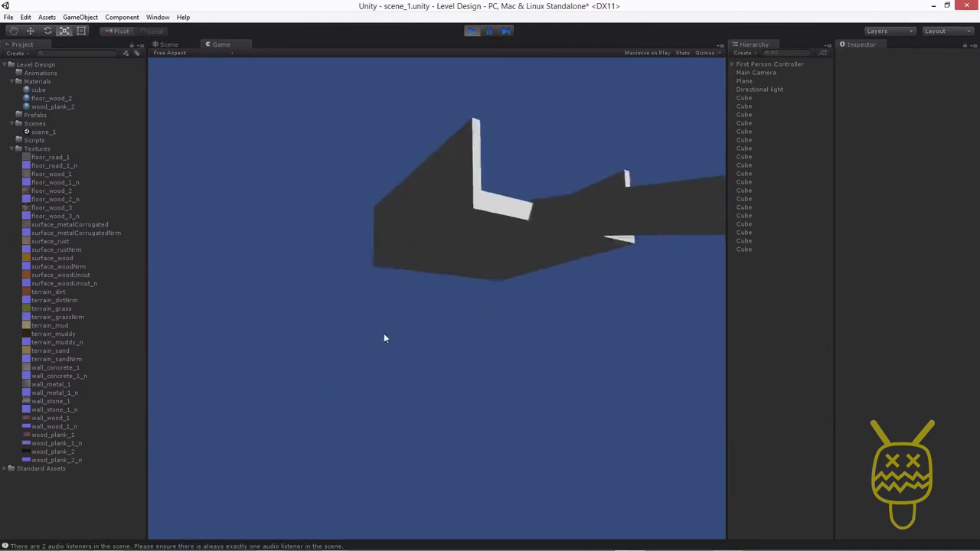
{"action": "key", "text": "w"}
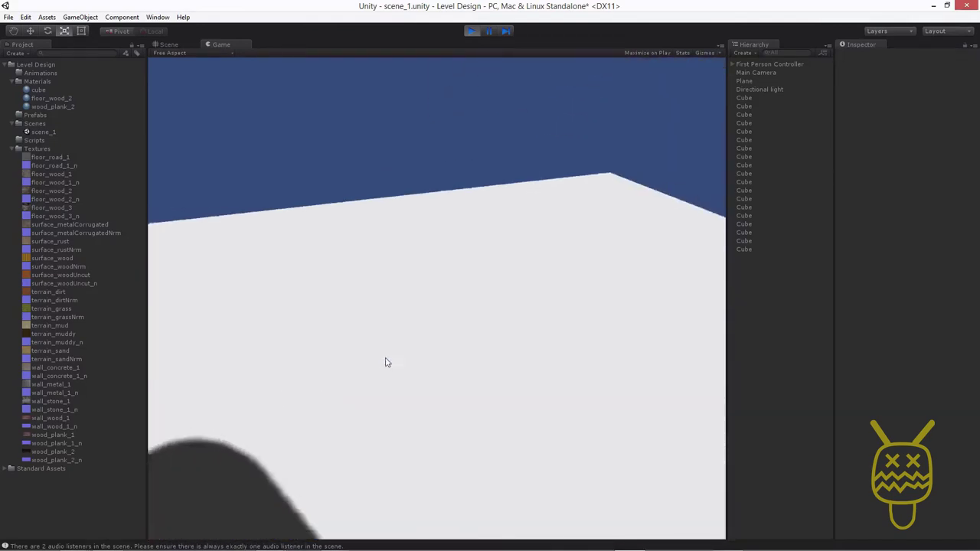